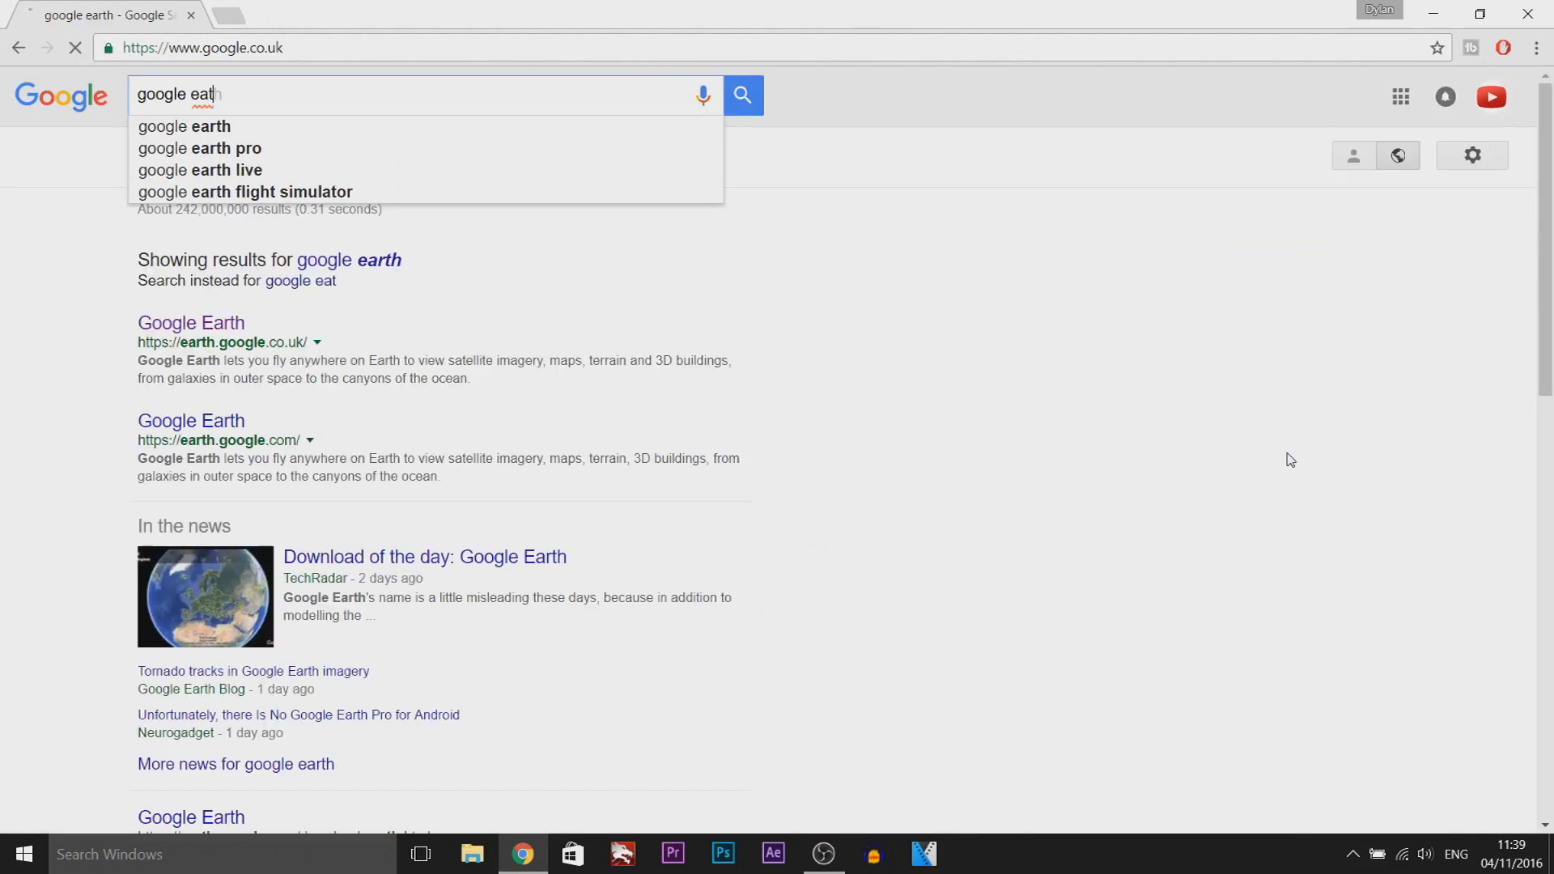
Search for 'google earth pro' and open the official Google Earth Pro download page
{"action": "key", "text": "Down"}
{"action": "key", "text": "Down"}
{"action": "key", "text": "Return"}
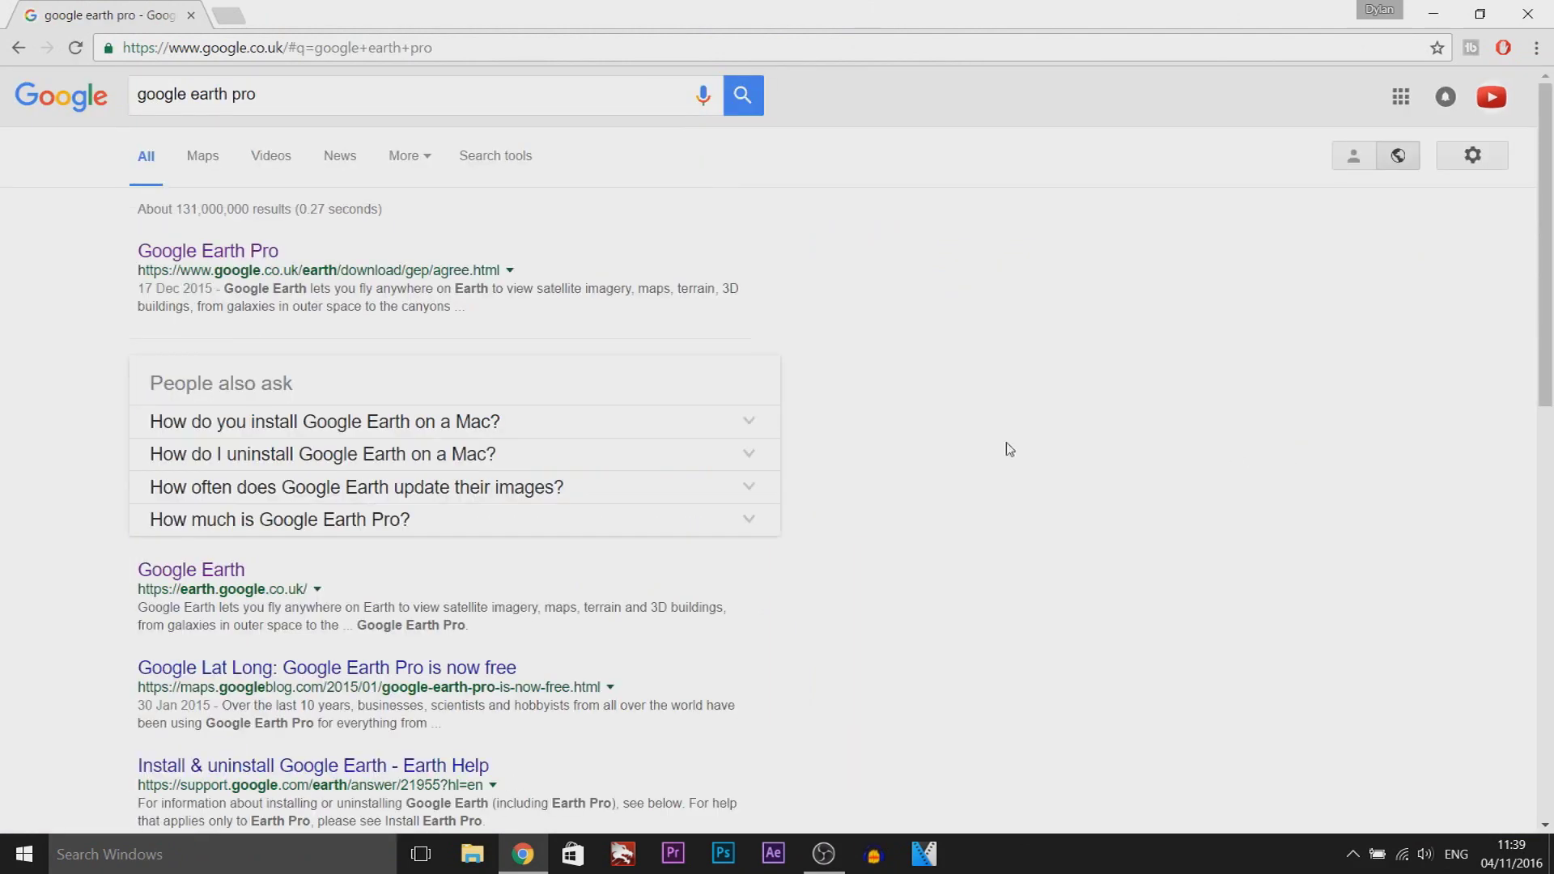
{"action": "left_click", "coordinate": [221, 255]}
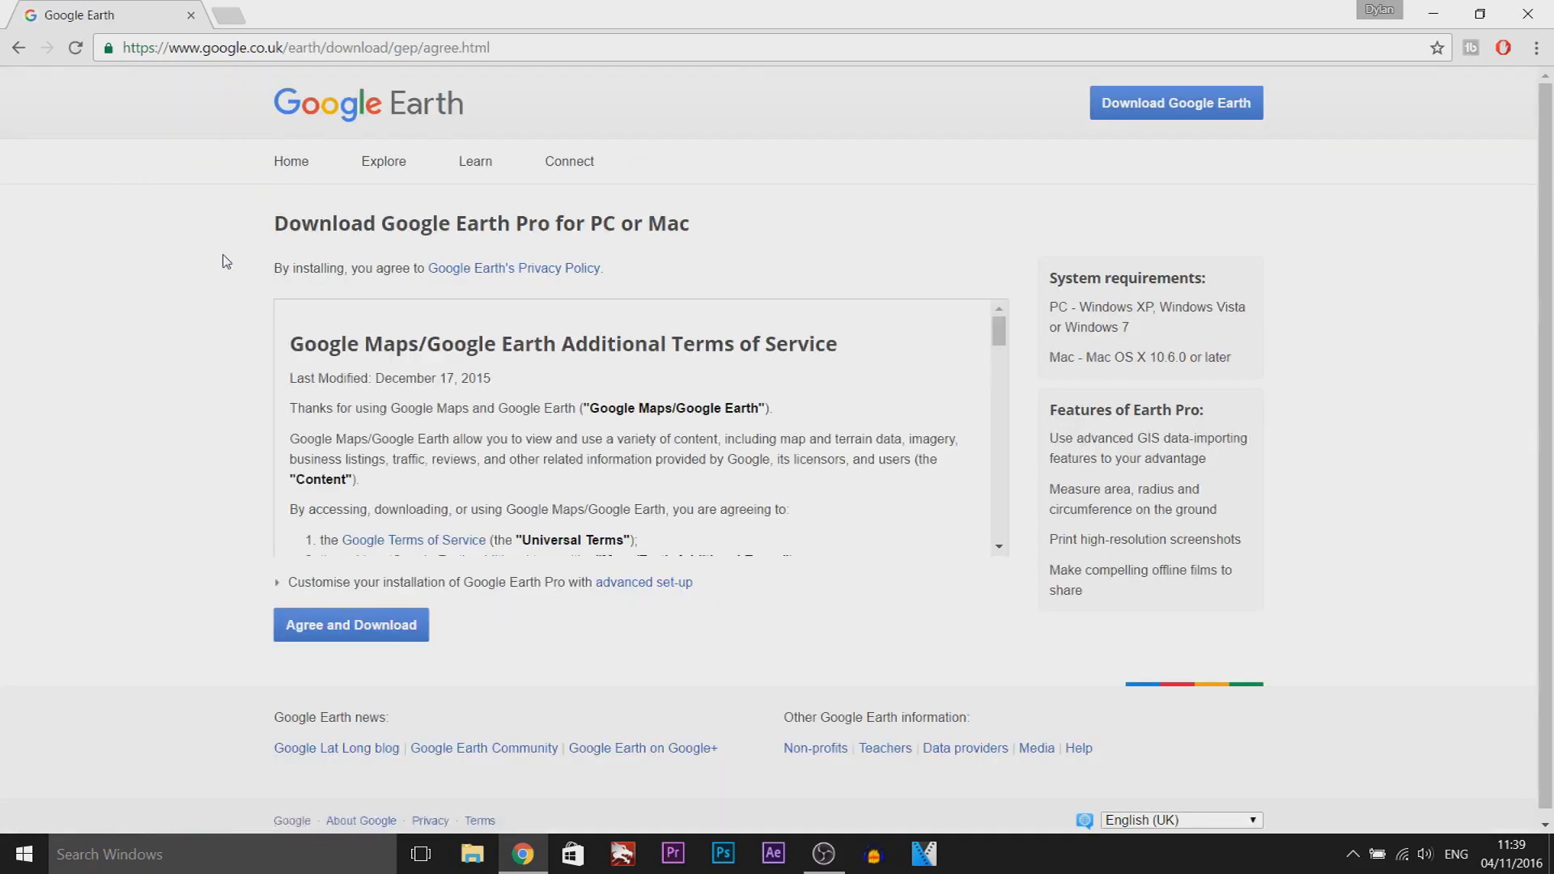
Review the page heading and system requirements, then agree to the terms and download Google Earth Pro
{"action": "left_click_drag", "start_coordinate": [358, 229], "coordinate": [688, 230]}
{"action": "left_click", "coordinate": [1042, 301]}
{"action": "left_click_drag", "start_coordinate": [1041, 300], "coordinate": [1300, 378]}
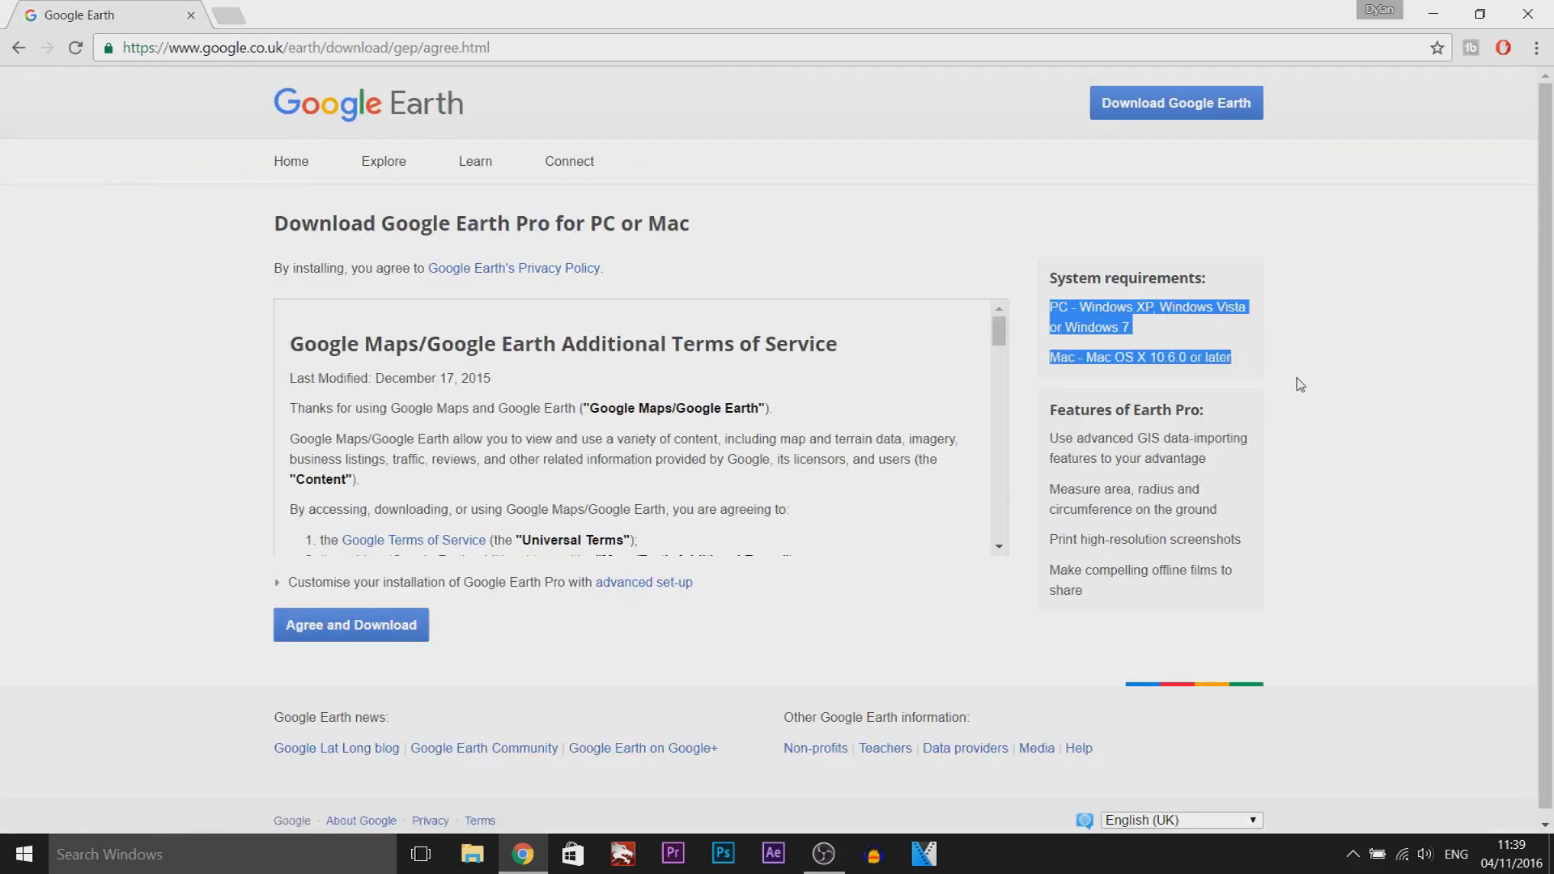
{"action": "left_click", "coordinate": [1300, 384]}
{"action": "left_click", "coordinate": [368, 645]}
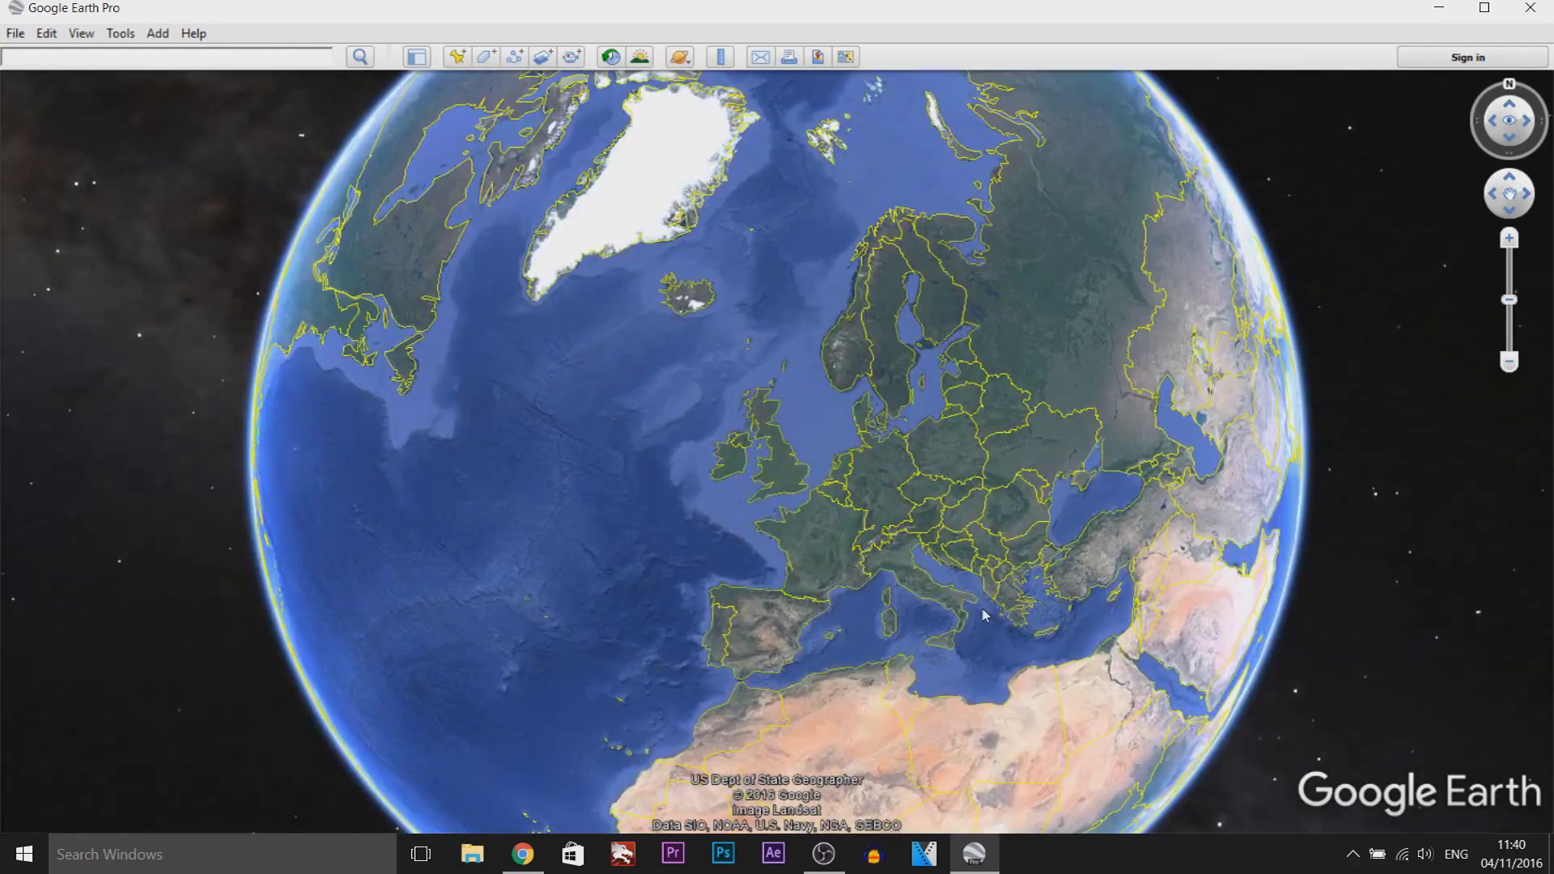
Zoom out until the globe sits small in space, and check the View menu's display options
{"action": "scroll", "coordinate": [779, 418], "scroll_direction": "down", "scroll_amount": 5}
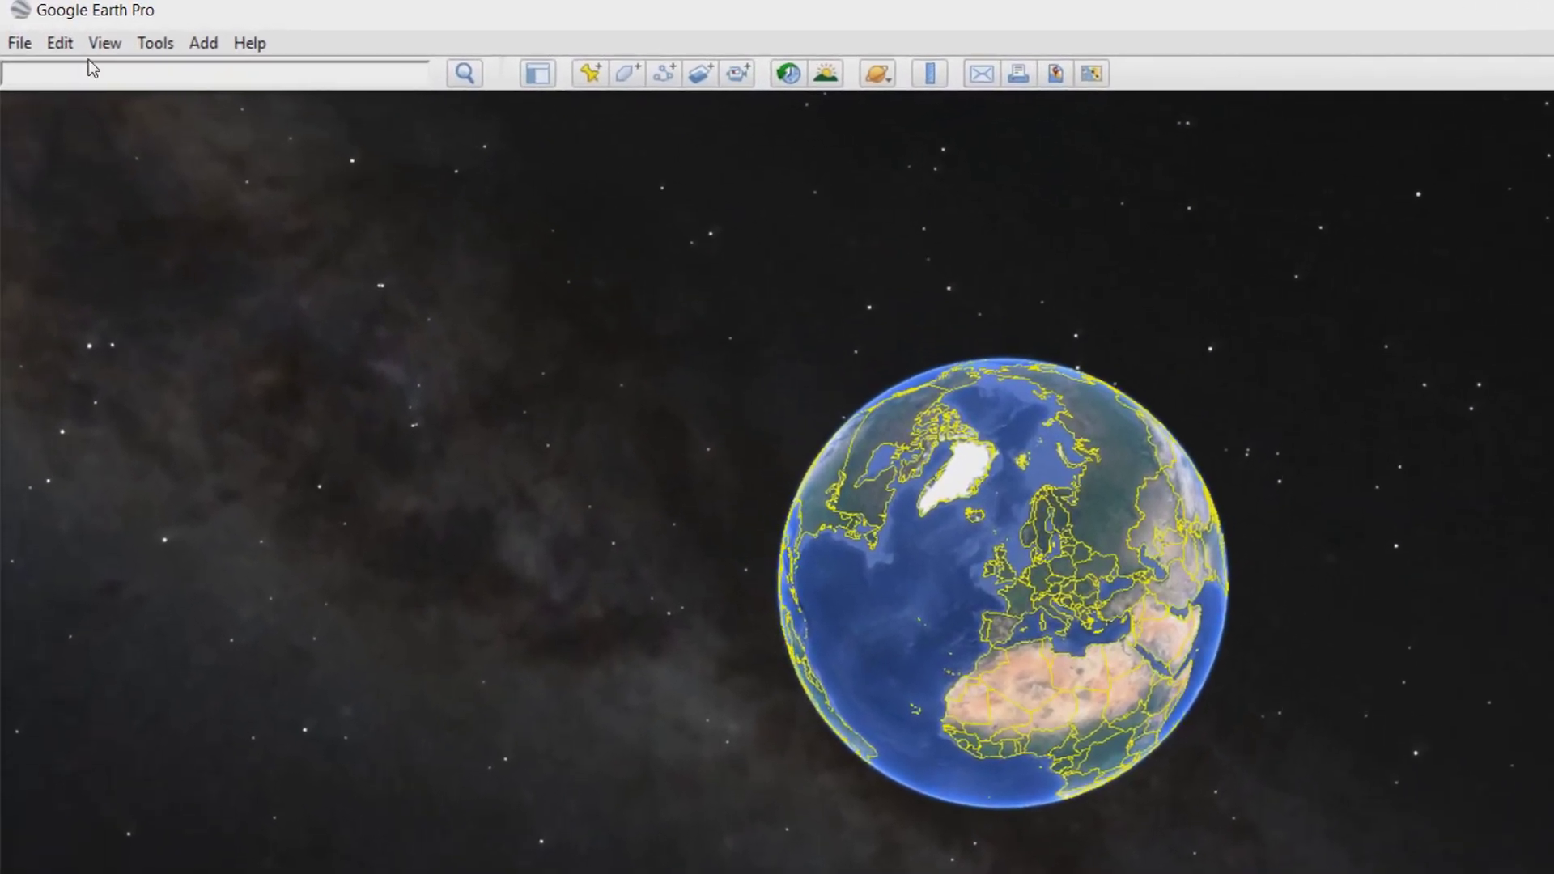
{"action": "left_click", "coordinate": [105, 44]}
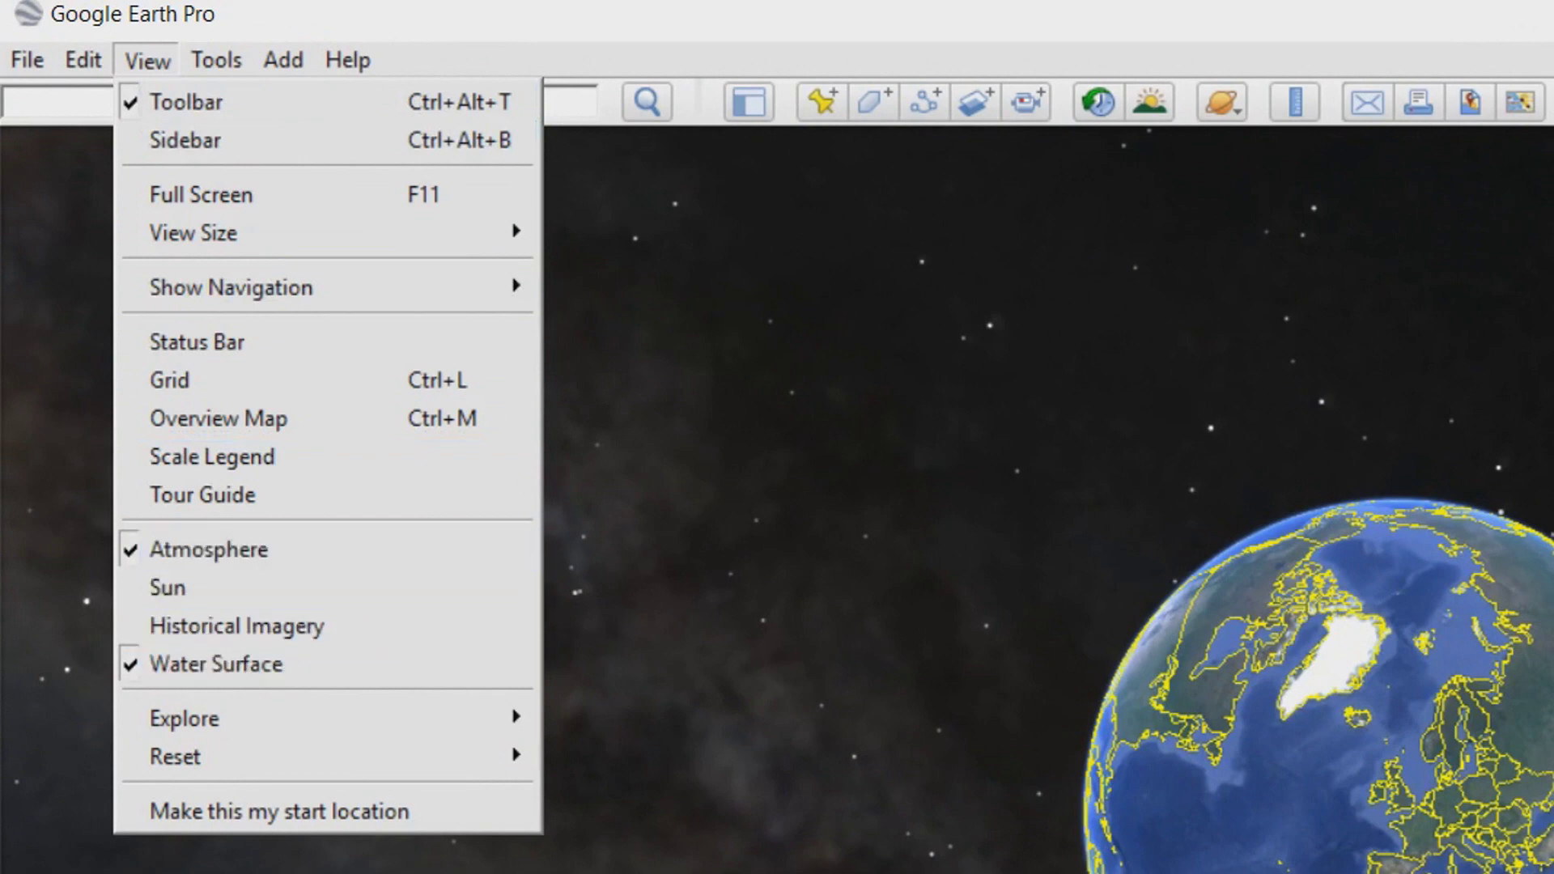
{"action": "left_click", "coordinate": [863, 611]}
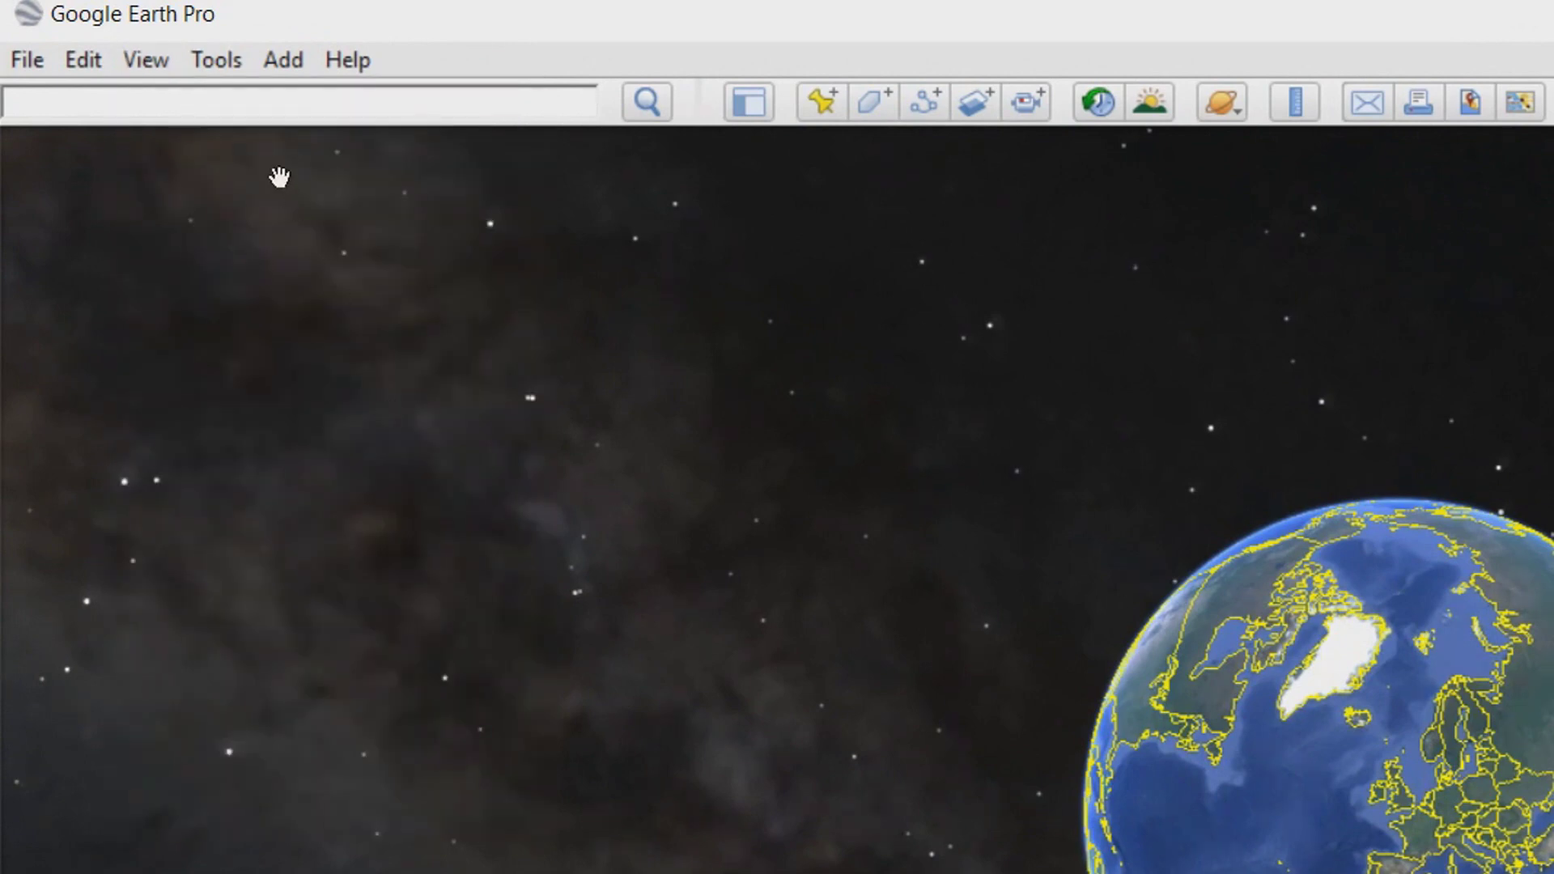
Change the Fly-To Speed to 0.0900 in the Navigation options and confirm
{"action": "left_click", "coordinate": [222, 63]}
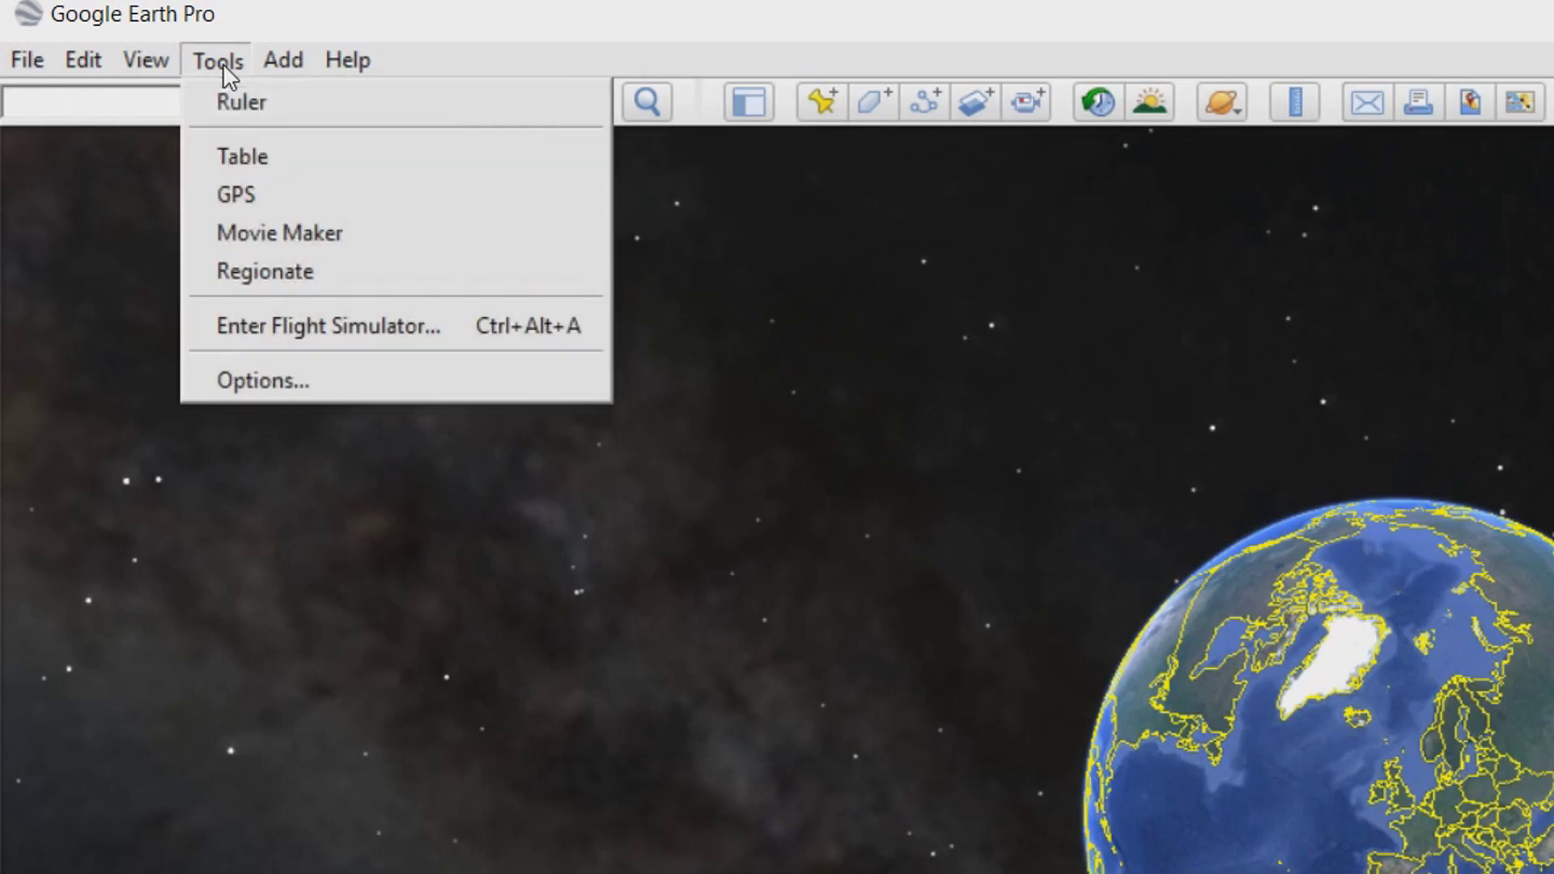
{"action": "left_click", "coordinate": [313, 386]}
{"action": "left_click", "coordinate": [642, 81]}
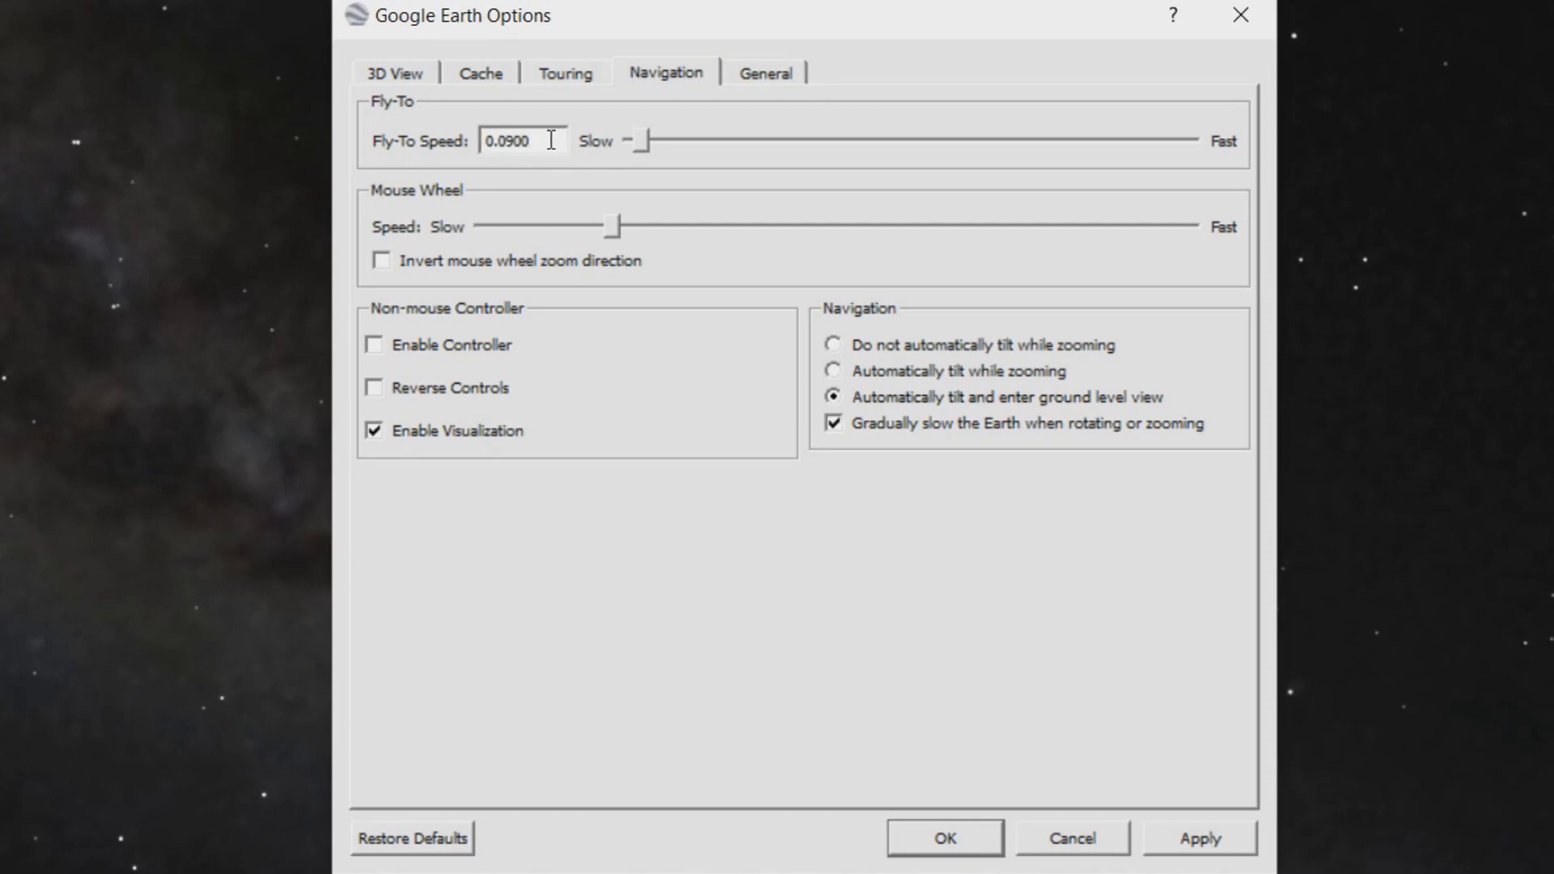
{"action": "left_click", "coordinate": [963, 841]}
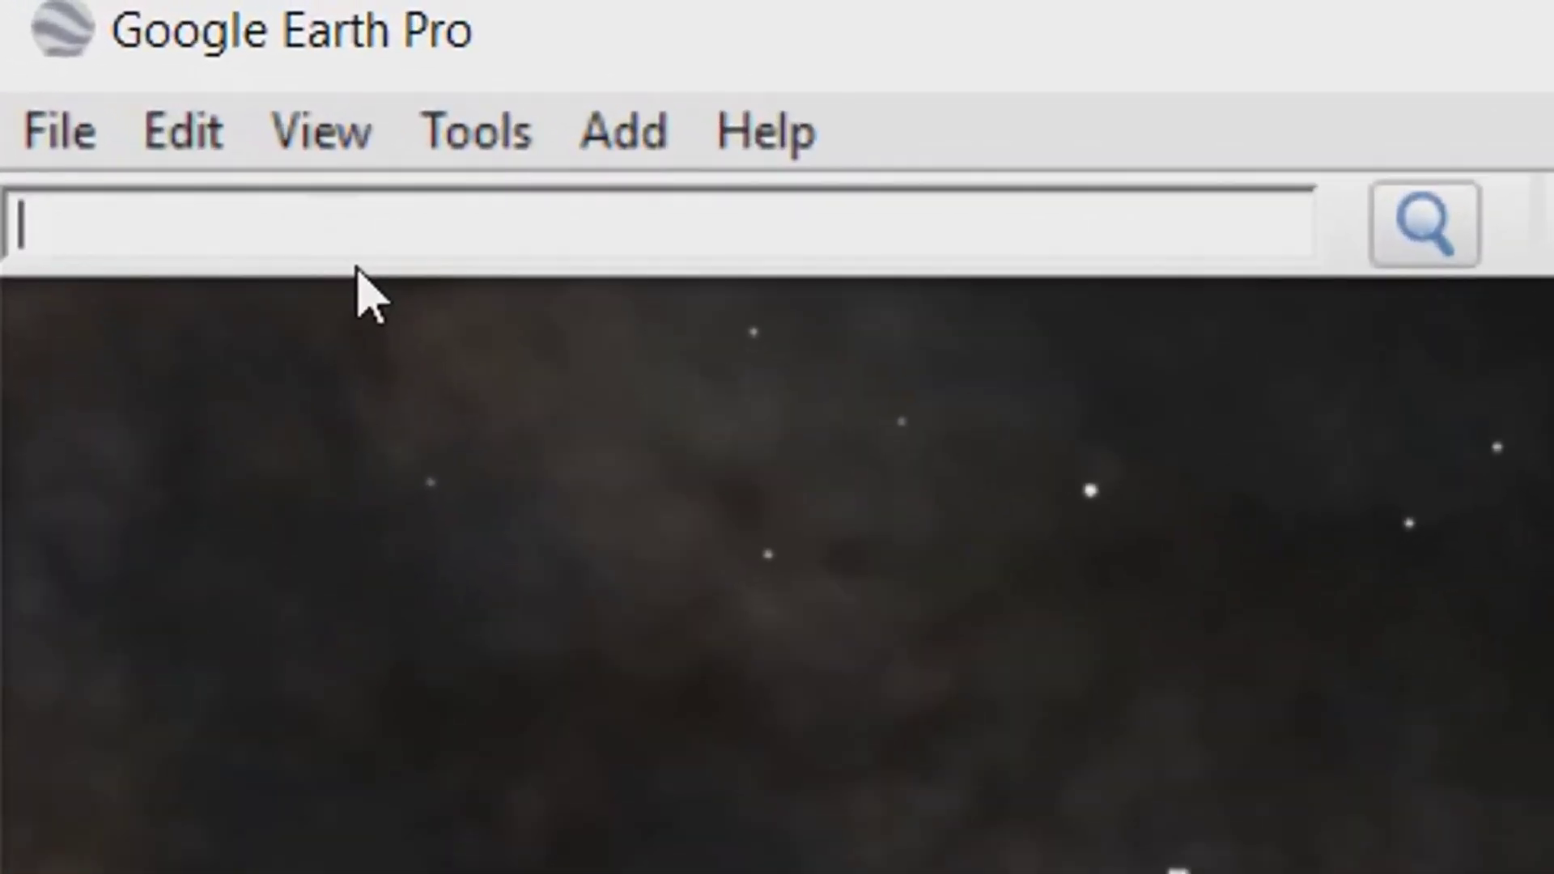
Search 'empire' and pick the Empire State Building, 5th Avenue, New York suggestion
{"action": "type", "text": "empire"}
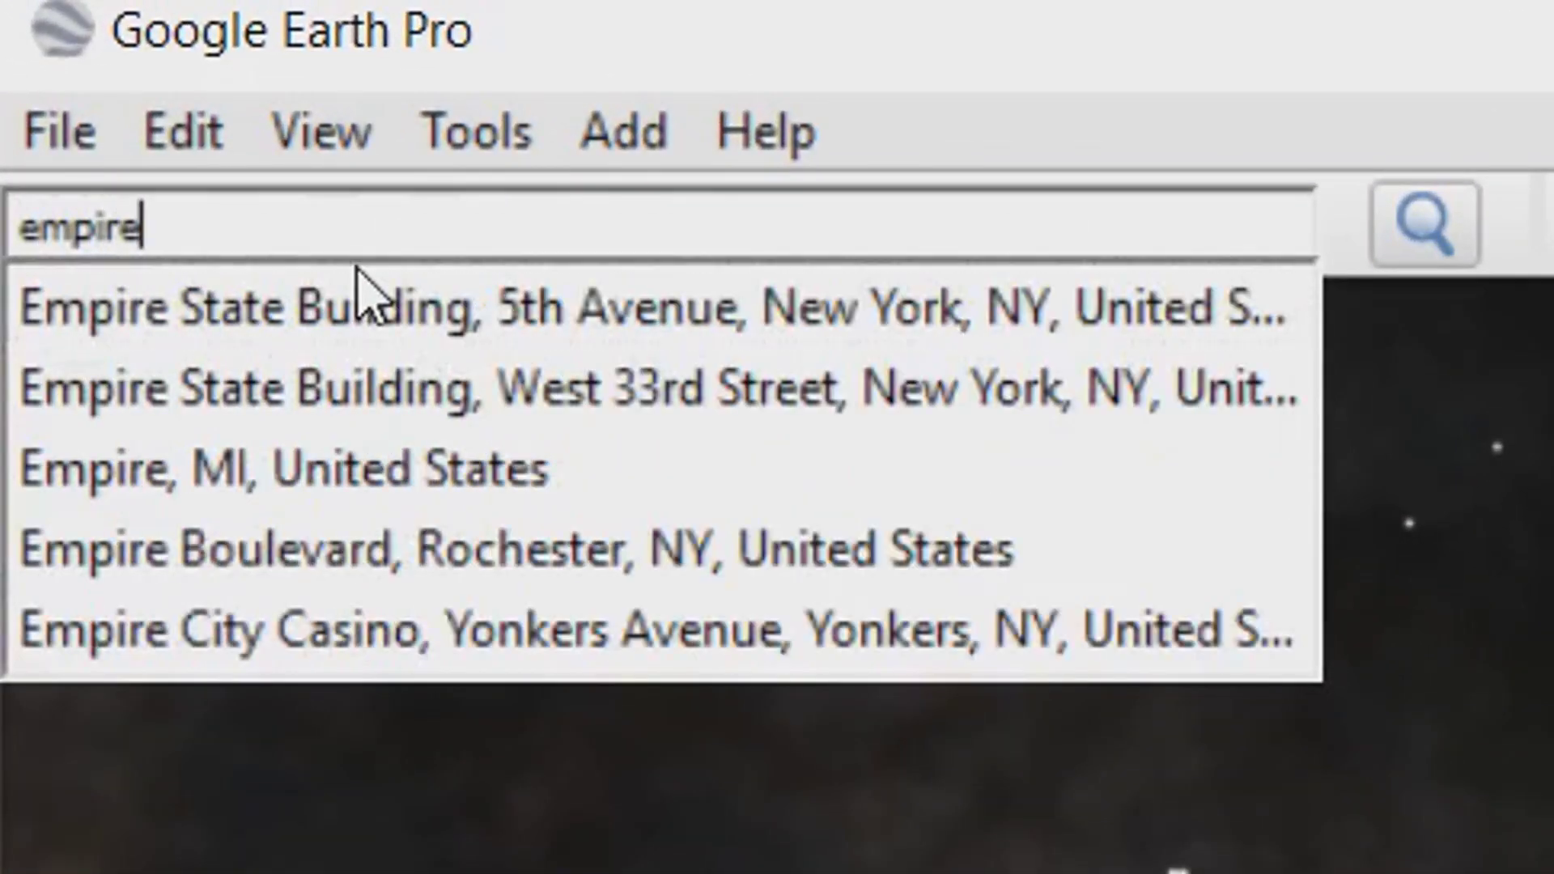
{"action": "left_click", "coordinate": [467, 326]}
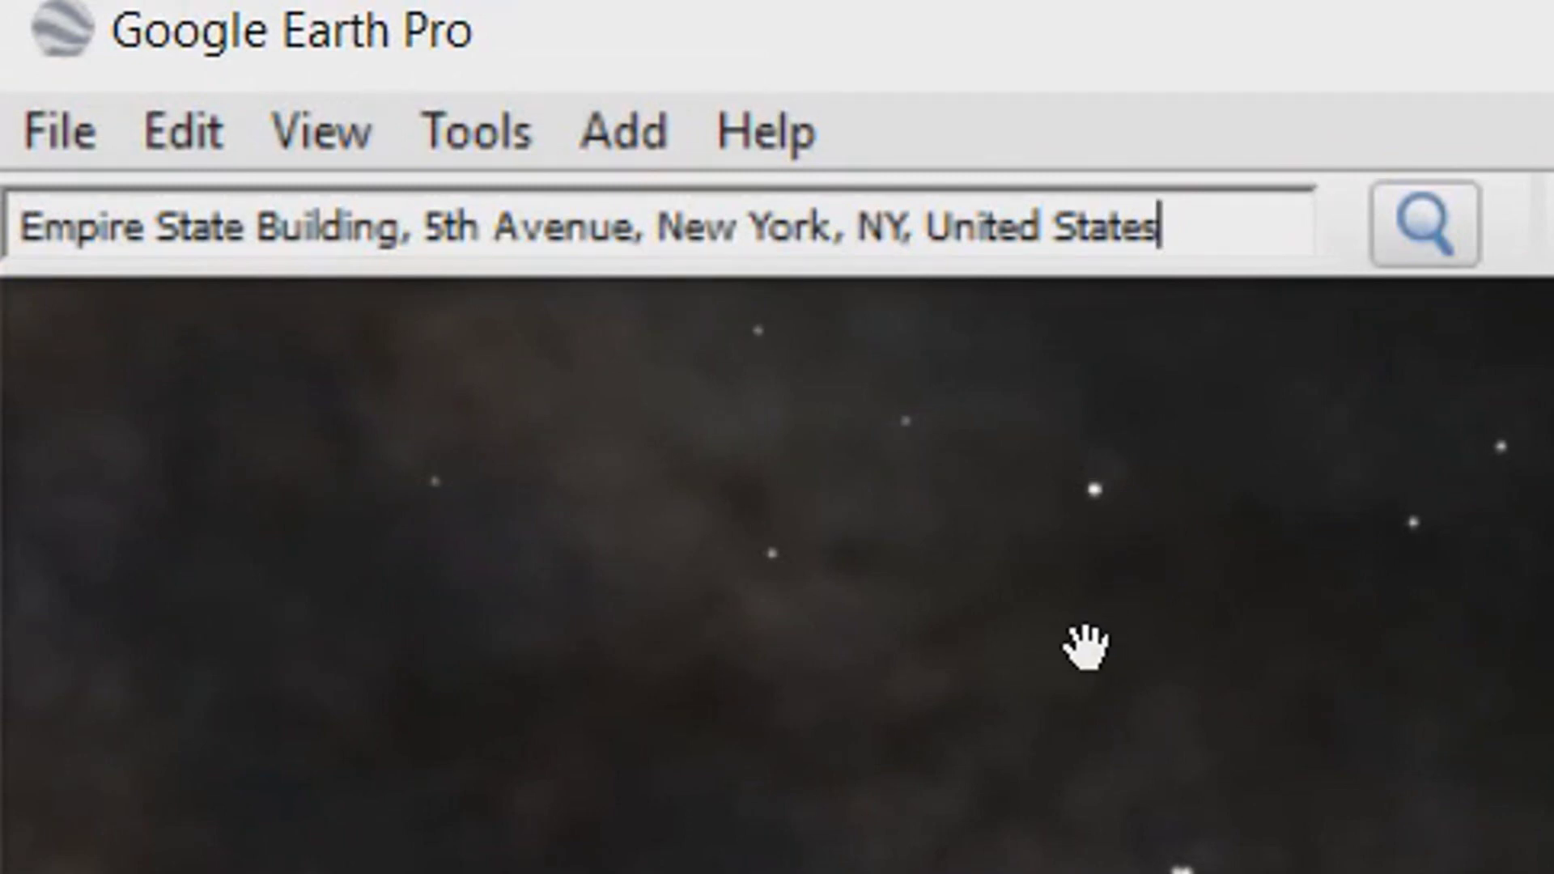
{"action": "left_click", "coordinate": [497, 154]}
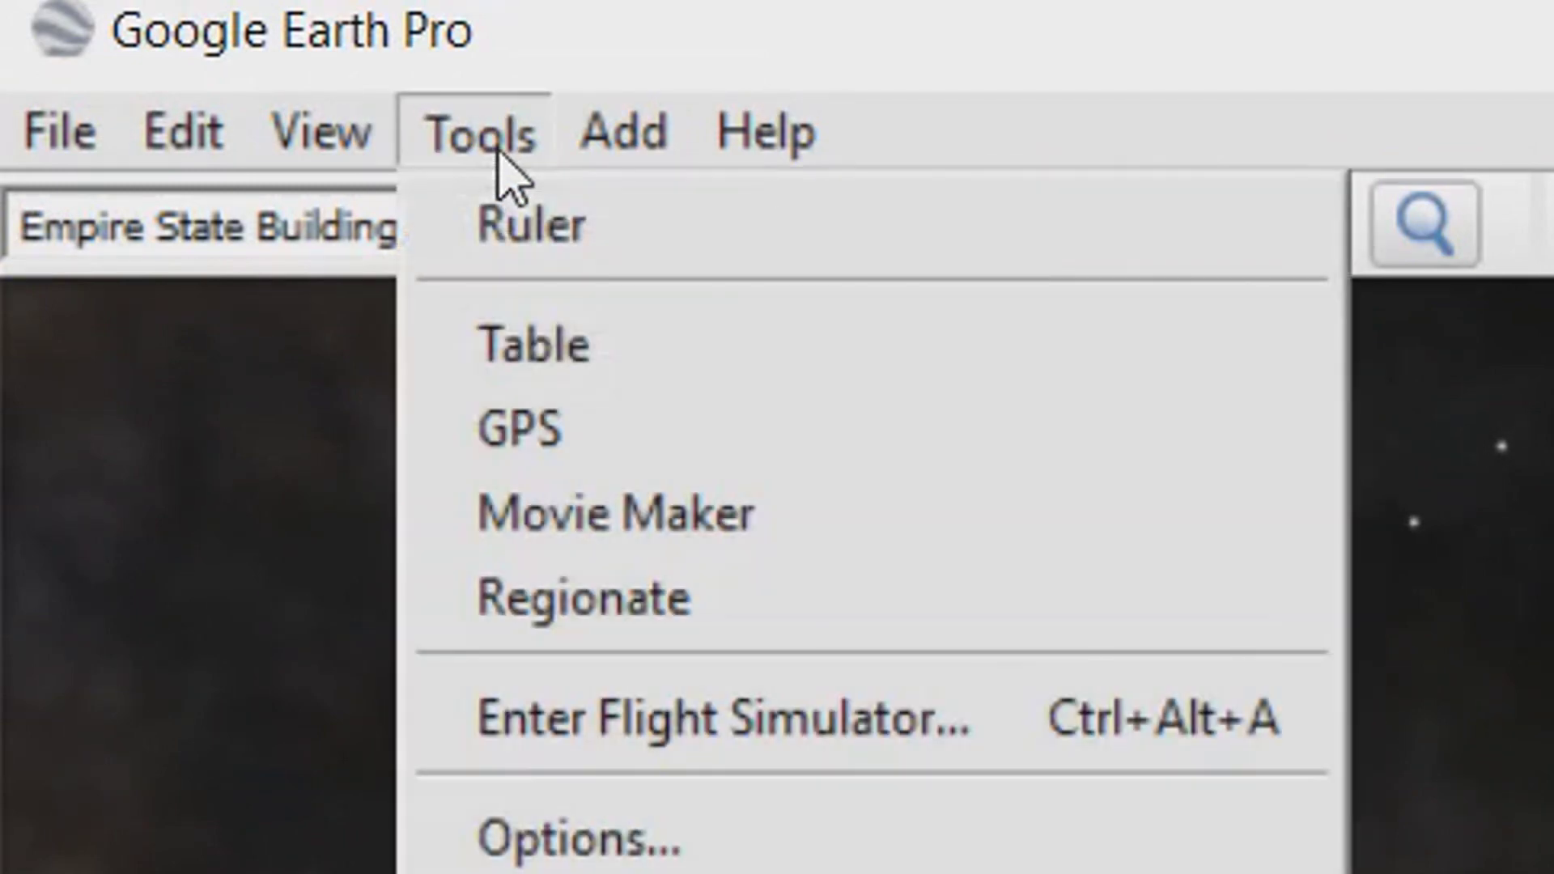
In Movie Maker, keep 1920x1080 (HD) resolution and choose Advanced > Record as Image Stream
{"action": "left_click", "coordinate": [592, 528]}
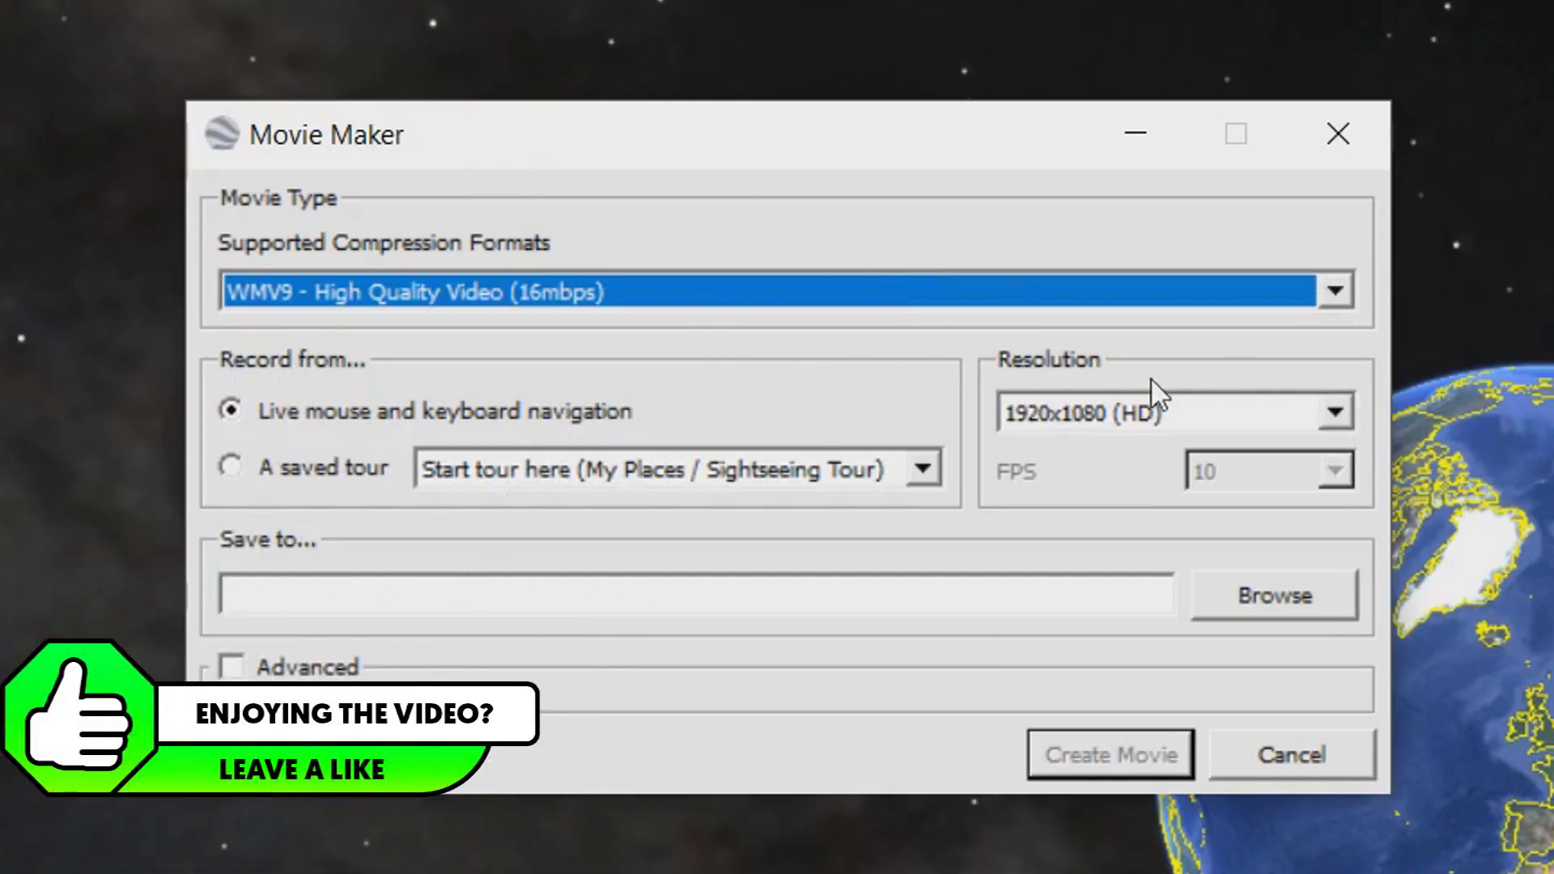
{"action": "left_click", "coordinate": [1336, 413]}
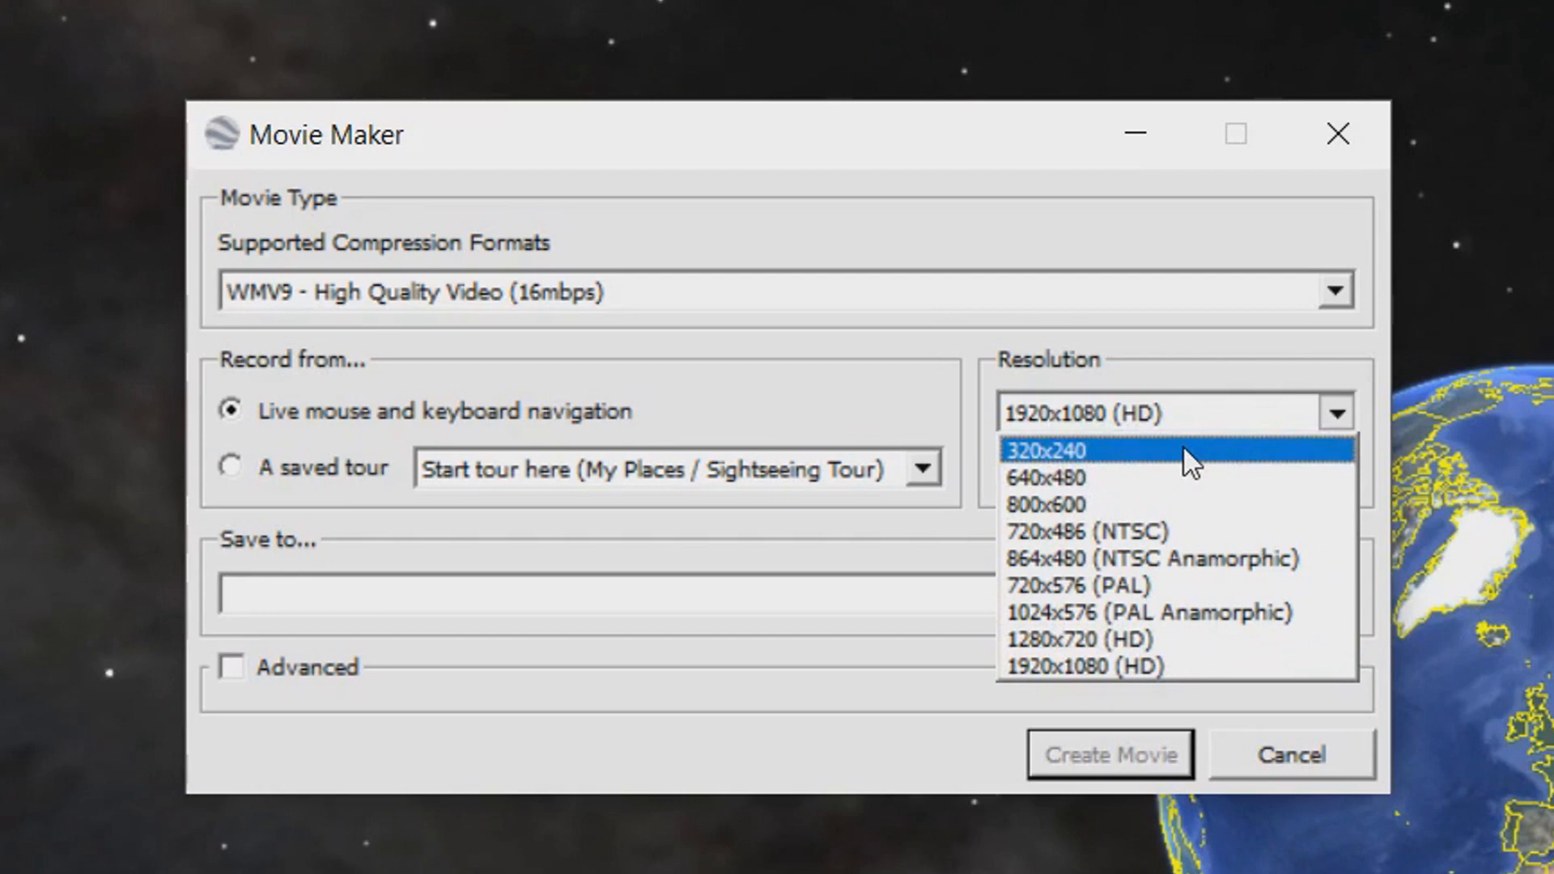
{"action": "key", "text": "Escape"}
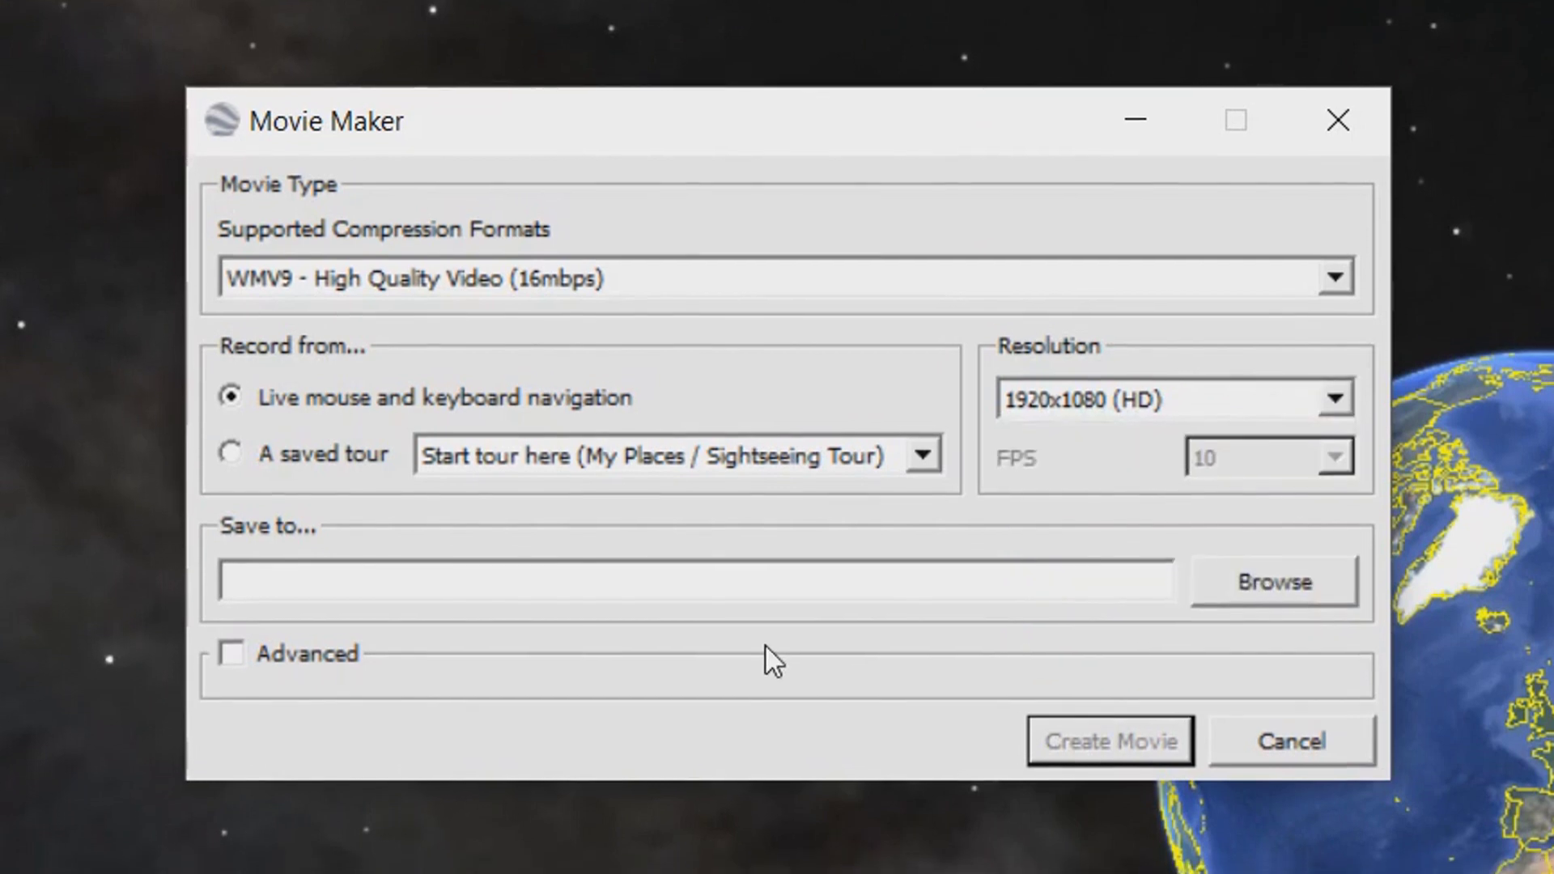
{"action": "left_click", "coordinate": [231, 619]}
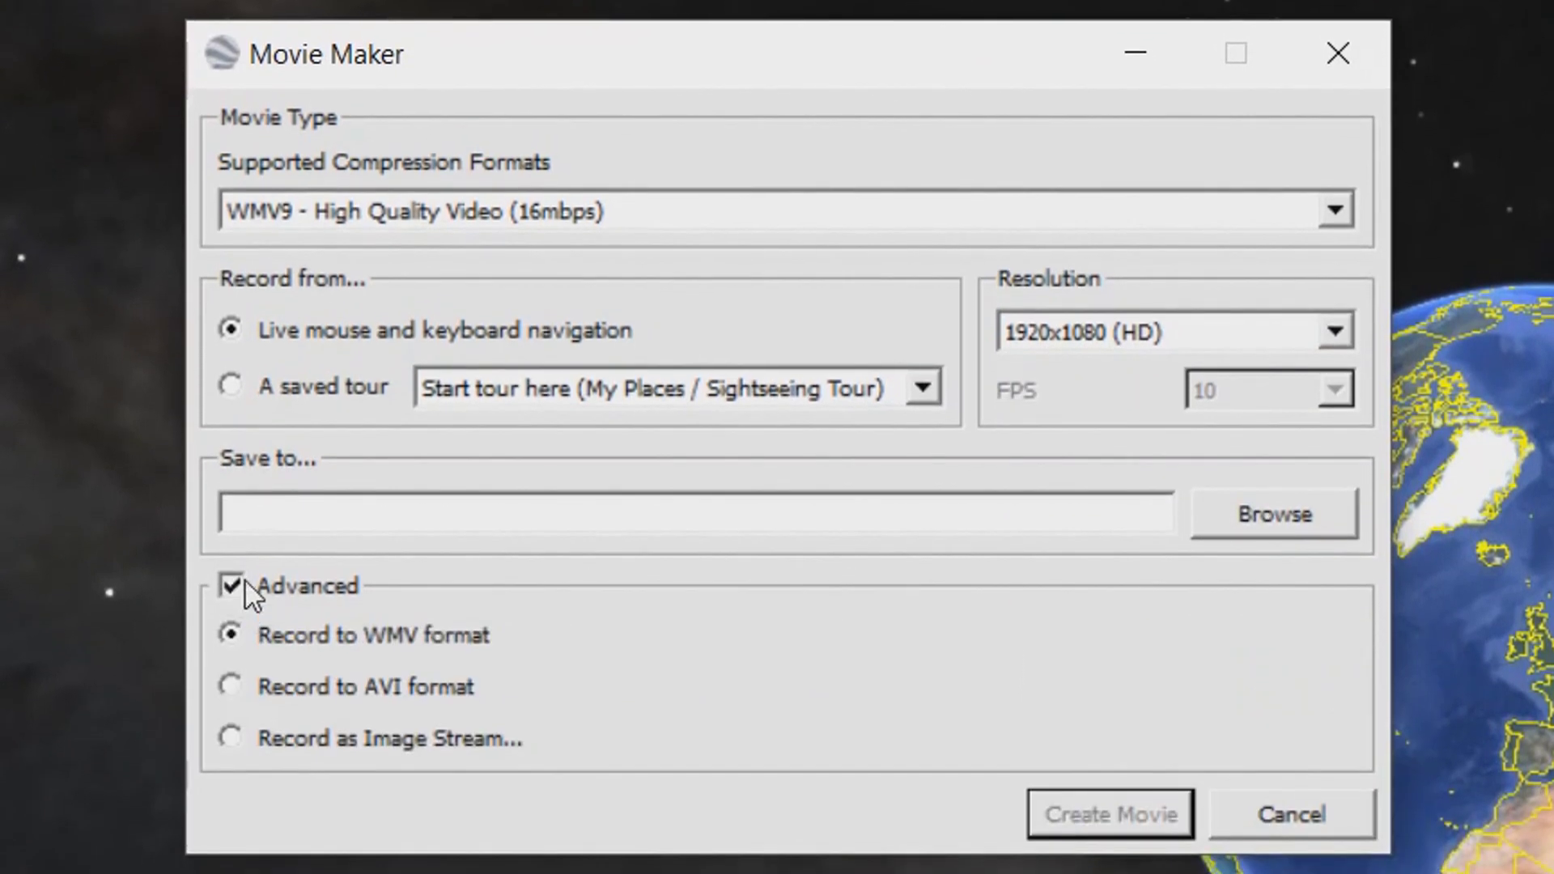
{"action": "left_click", "coordinate": [231, 739]}
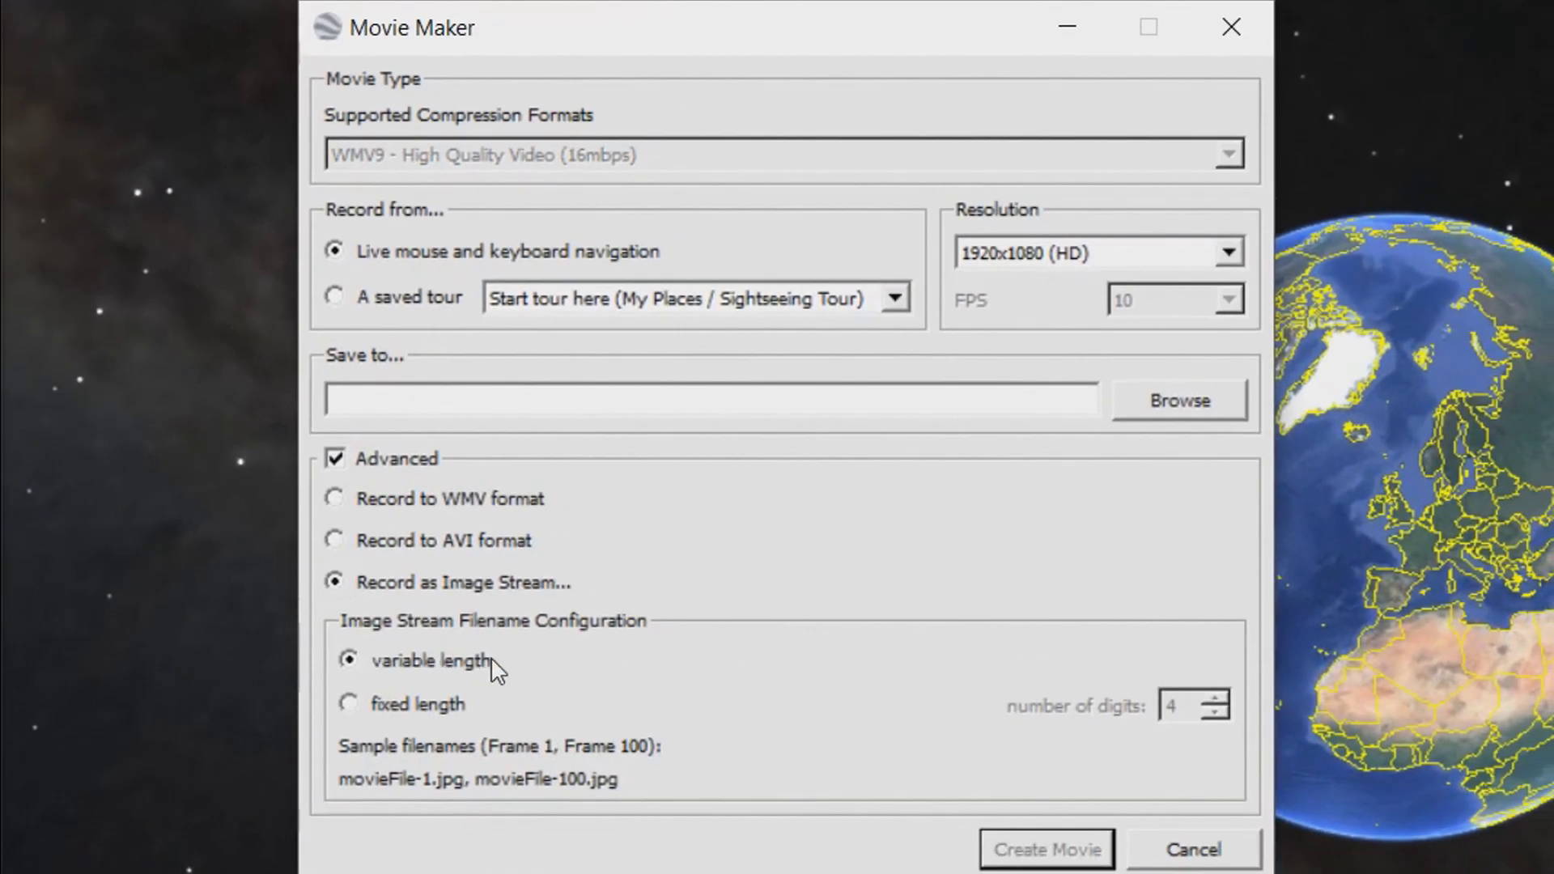
{"action": "left_click", "coordinate": [1170, 413]}
Create an 'Empire State' folder on the Desktop and save the image stream there as 'Empire State'
{"action": "left_click", "coordinate": [489, 318]}
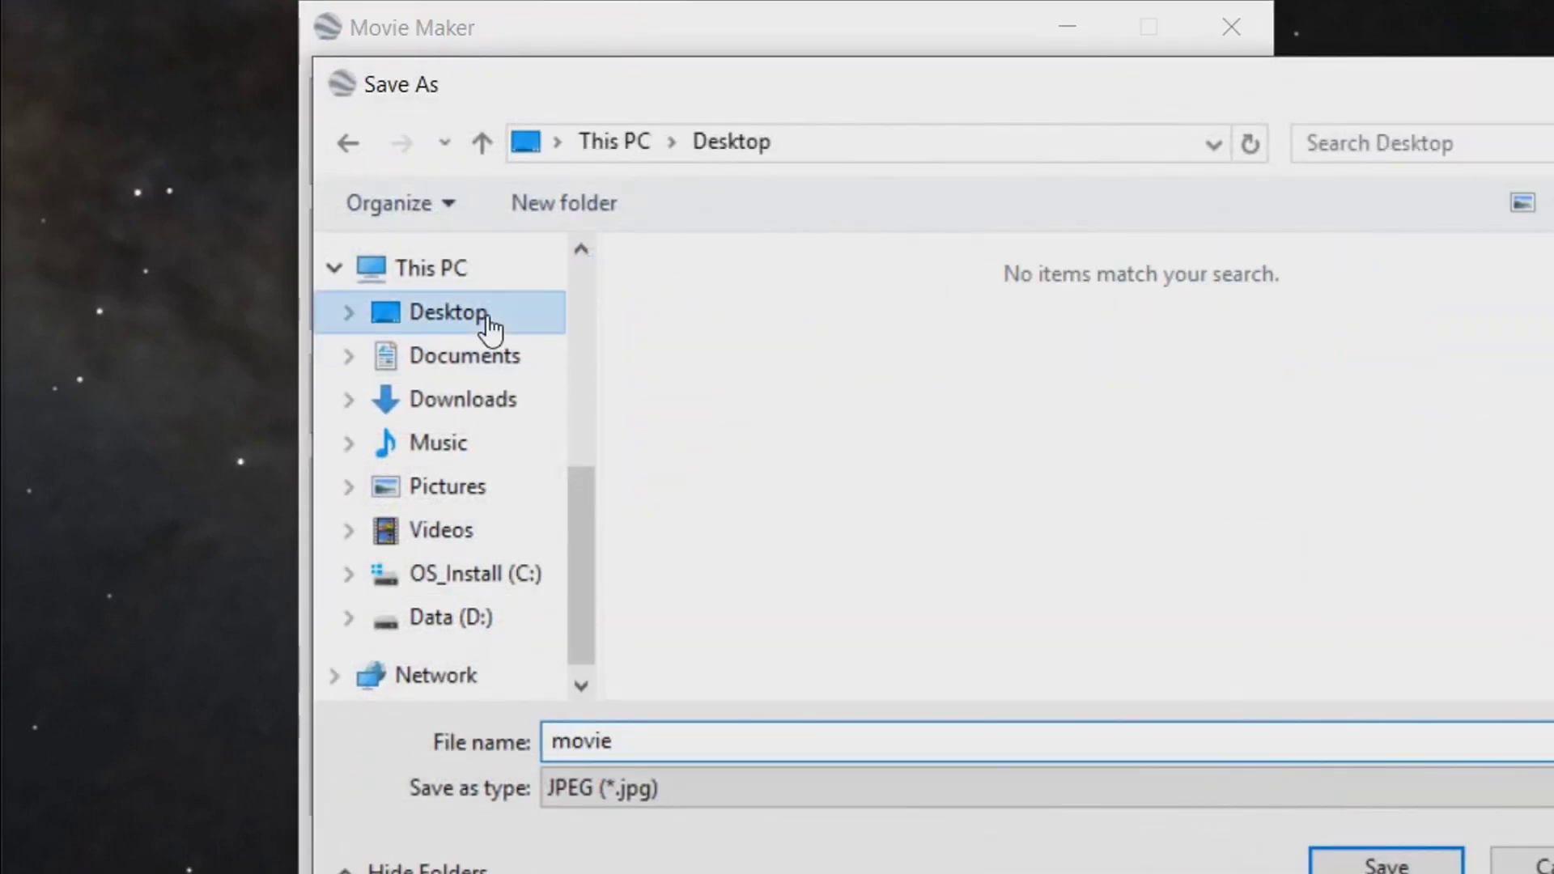
{"action": "left_click", "coordinate": [608, 202]}
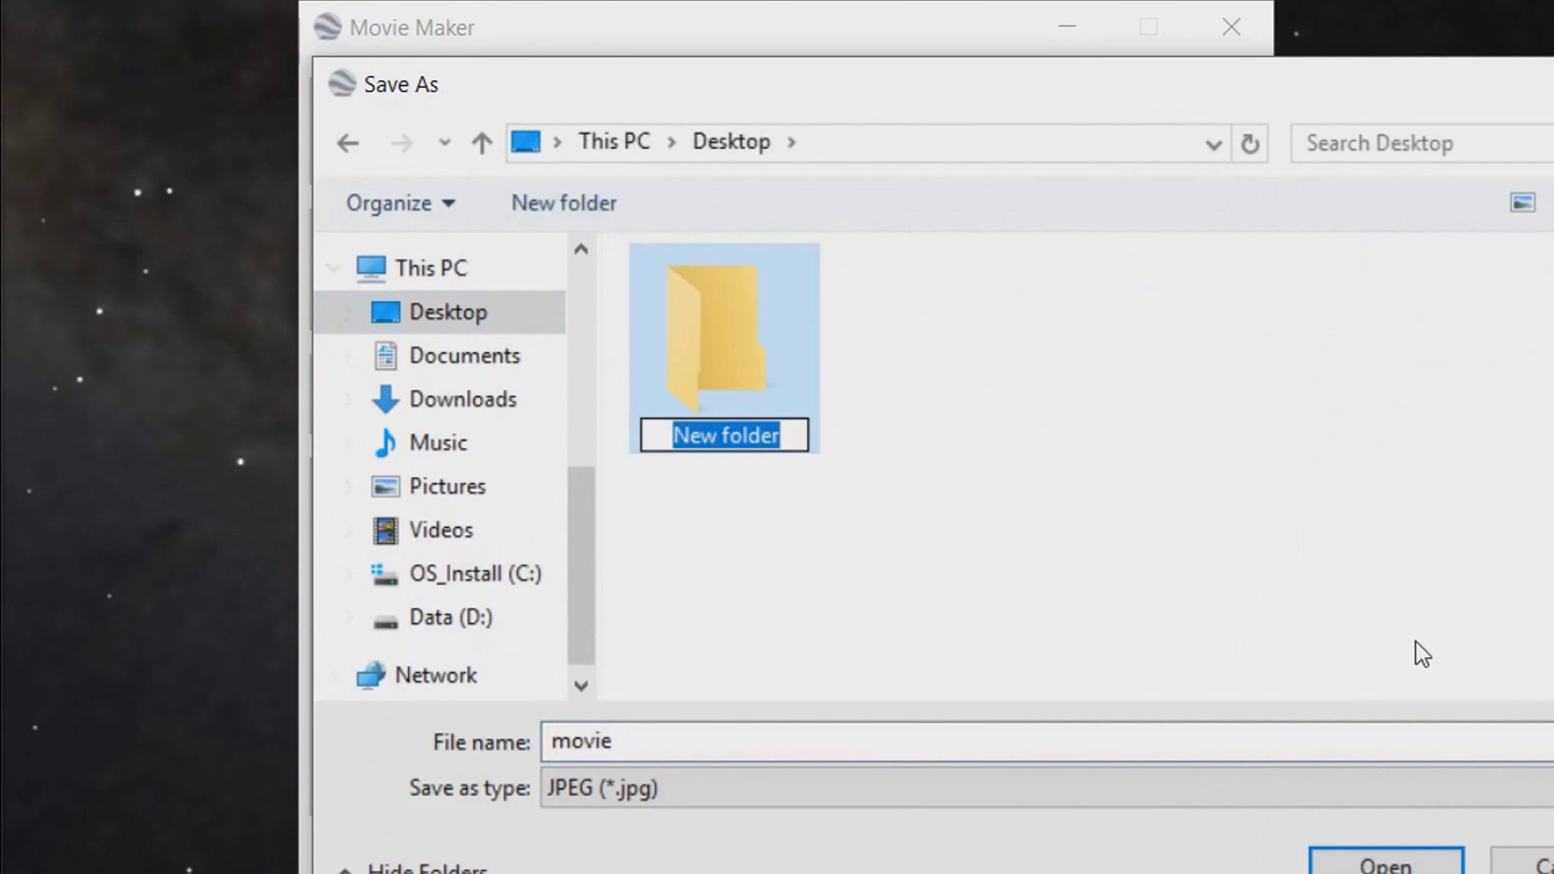
{"action": "type", "text": "Empire"}
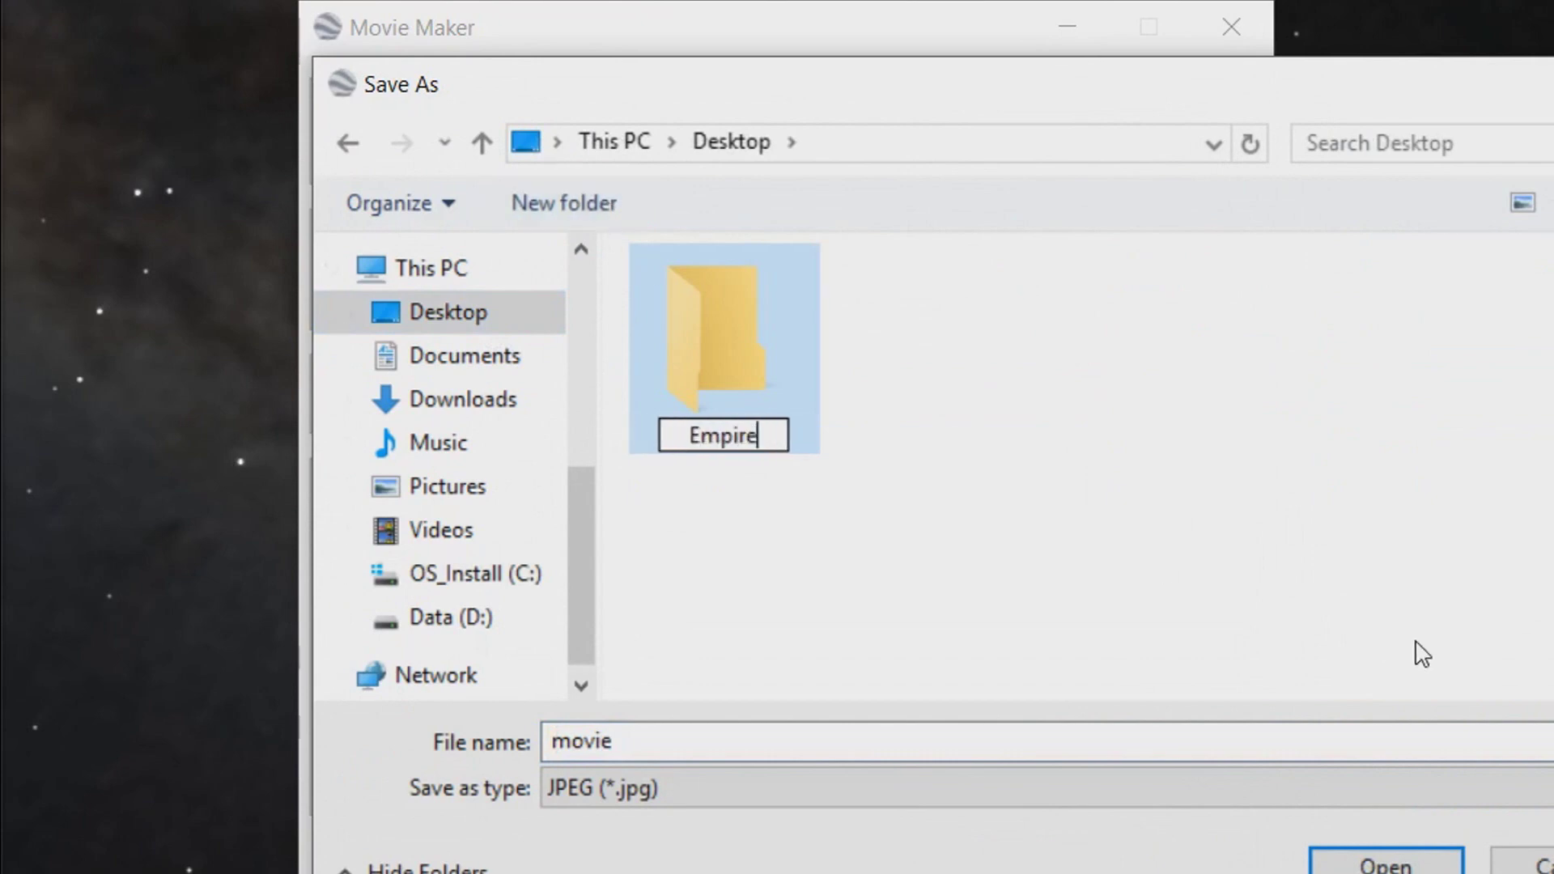
{"action": "type", "text": " State"}
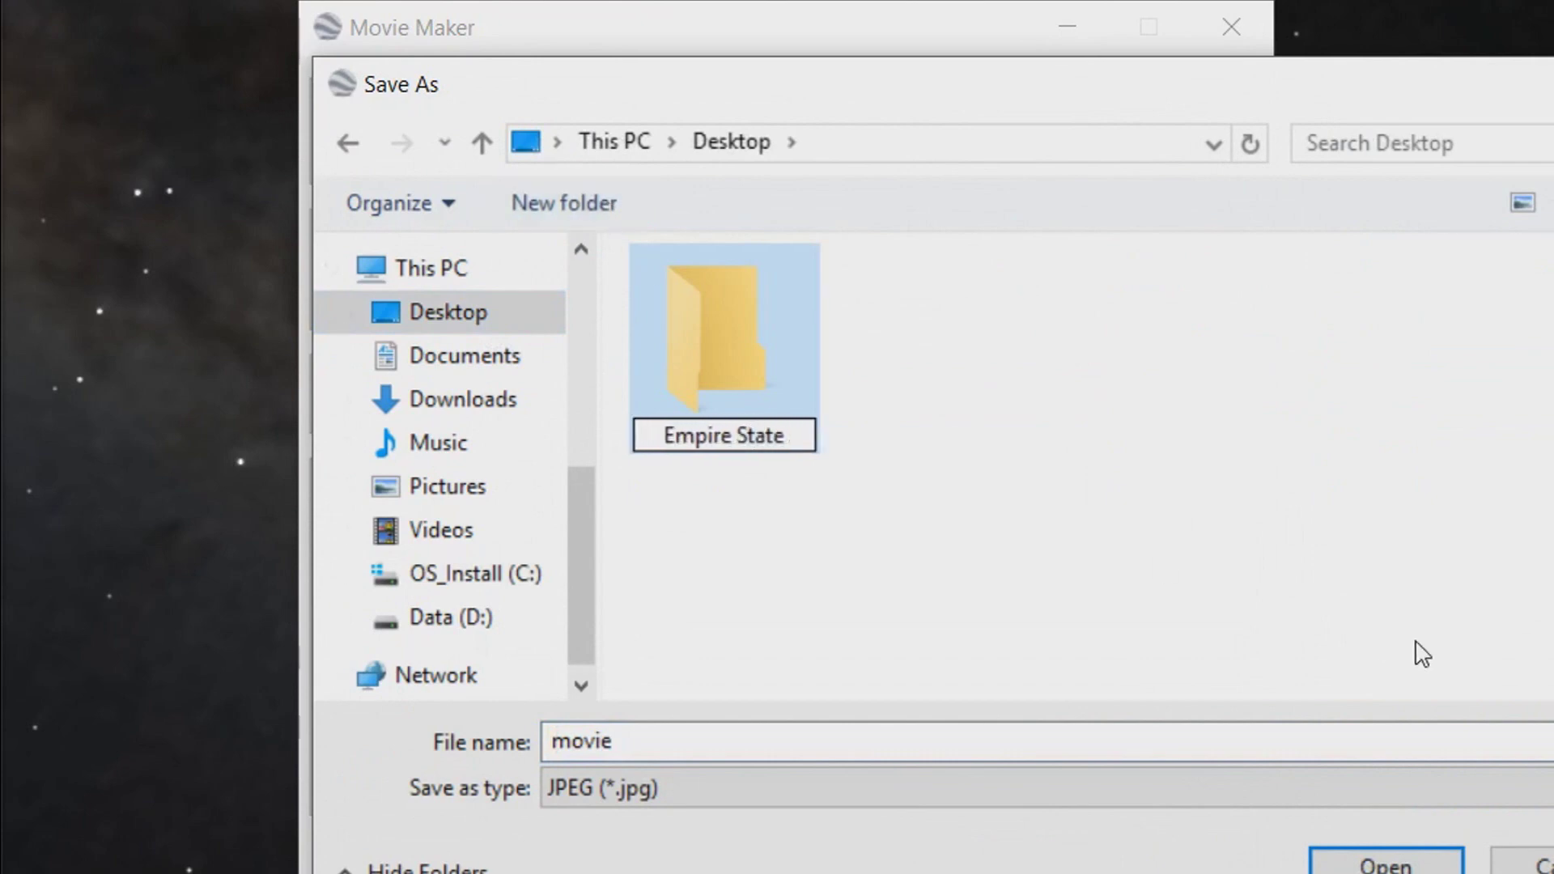
{"action": "key", "text": "Return"}
{"action": "double_click", "coordinate": [777, 381]}
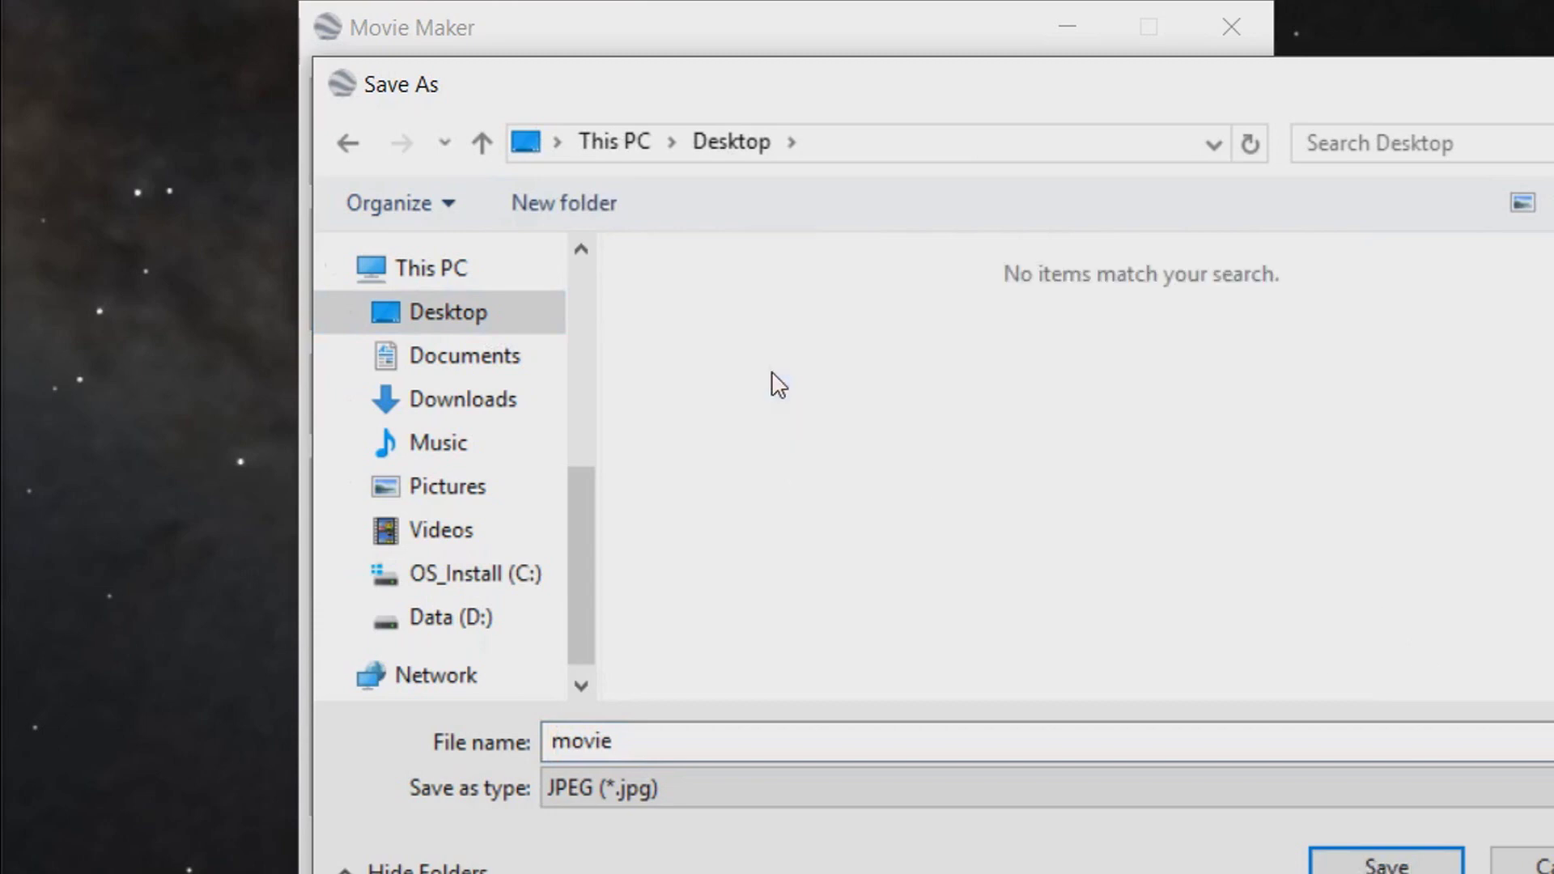
{"action": "type", "text": "Empi"}
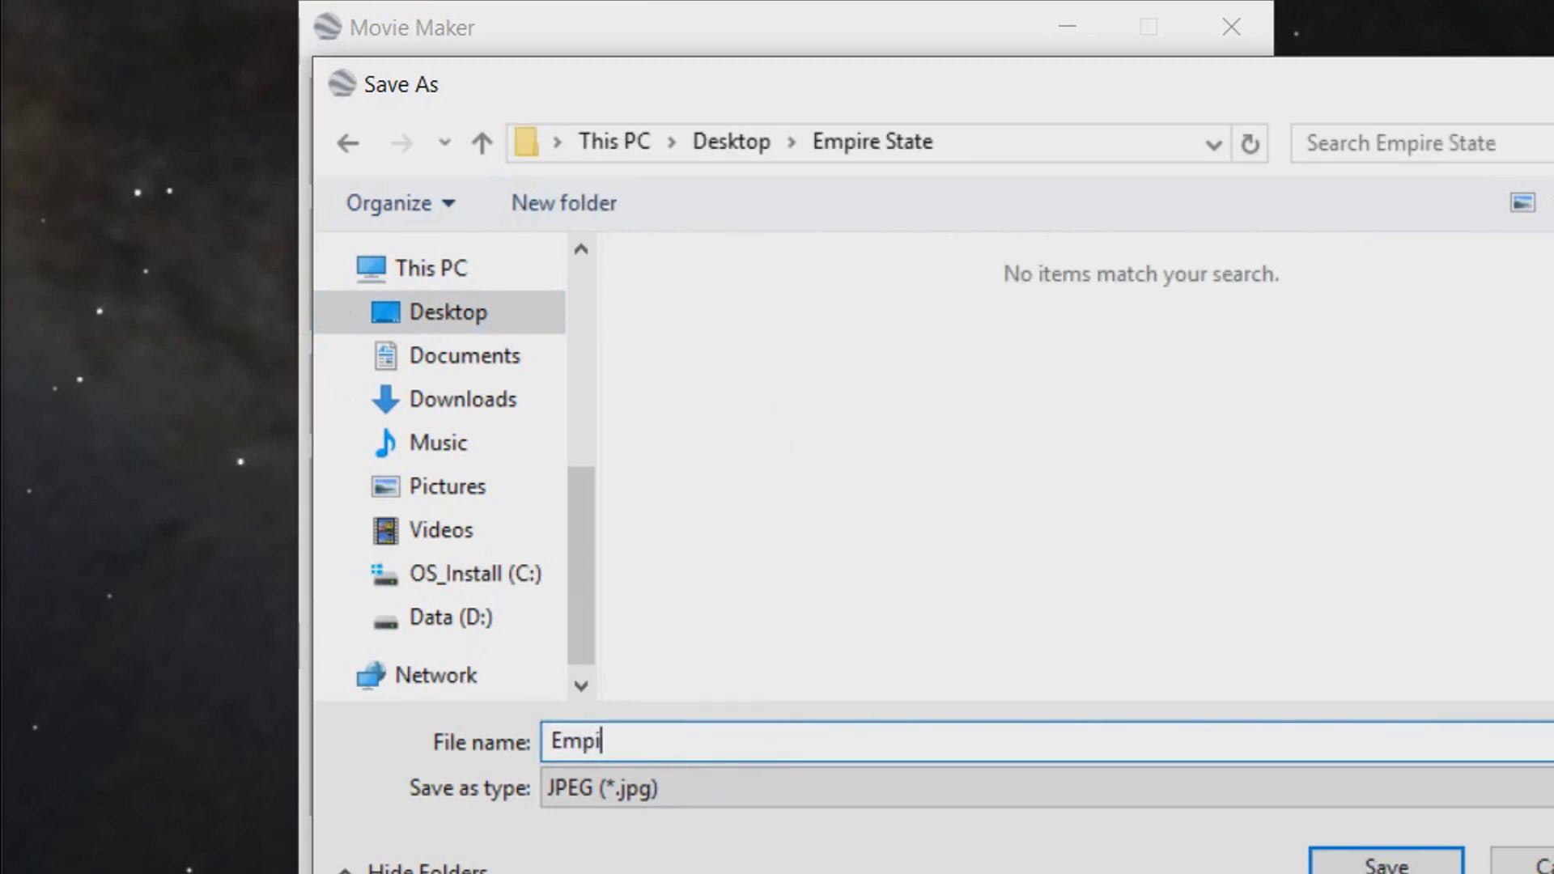
{"action": "type", "text": "re State"}
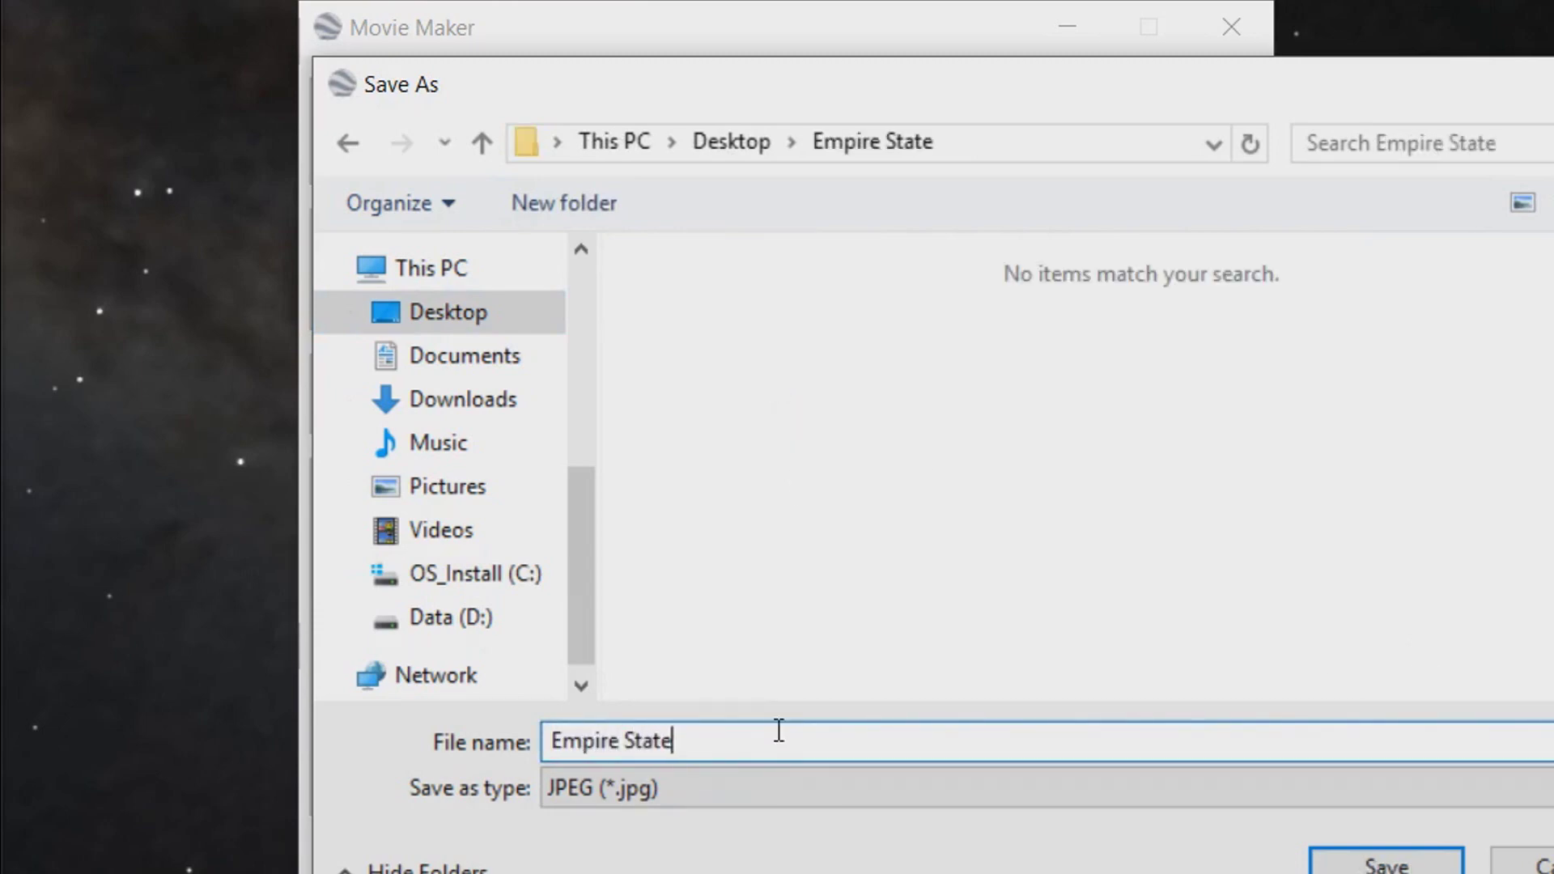
{"action": "left_click", "coordinate": [1413, 863]}
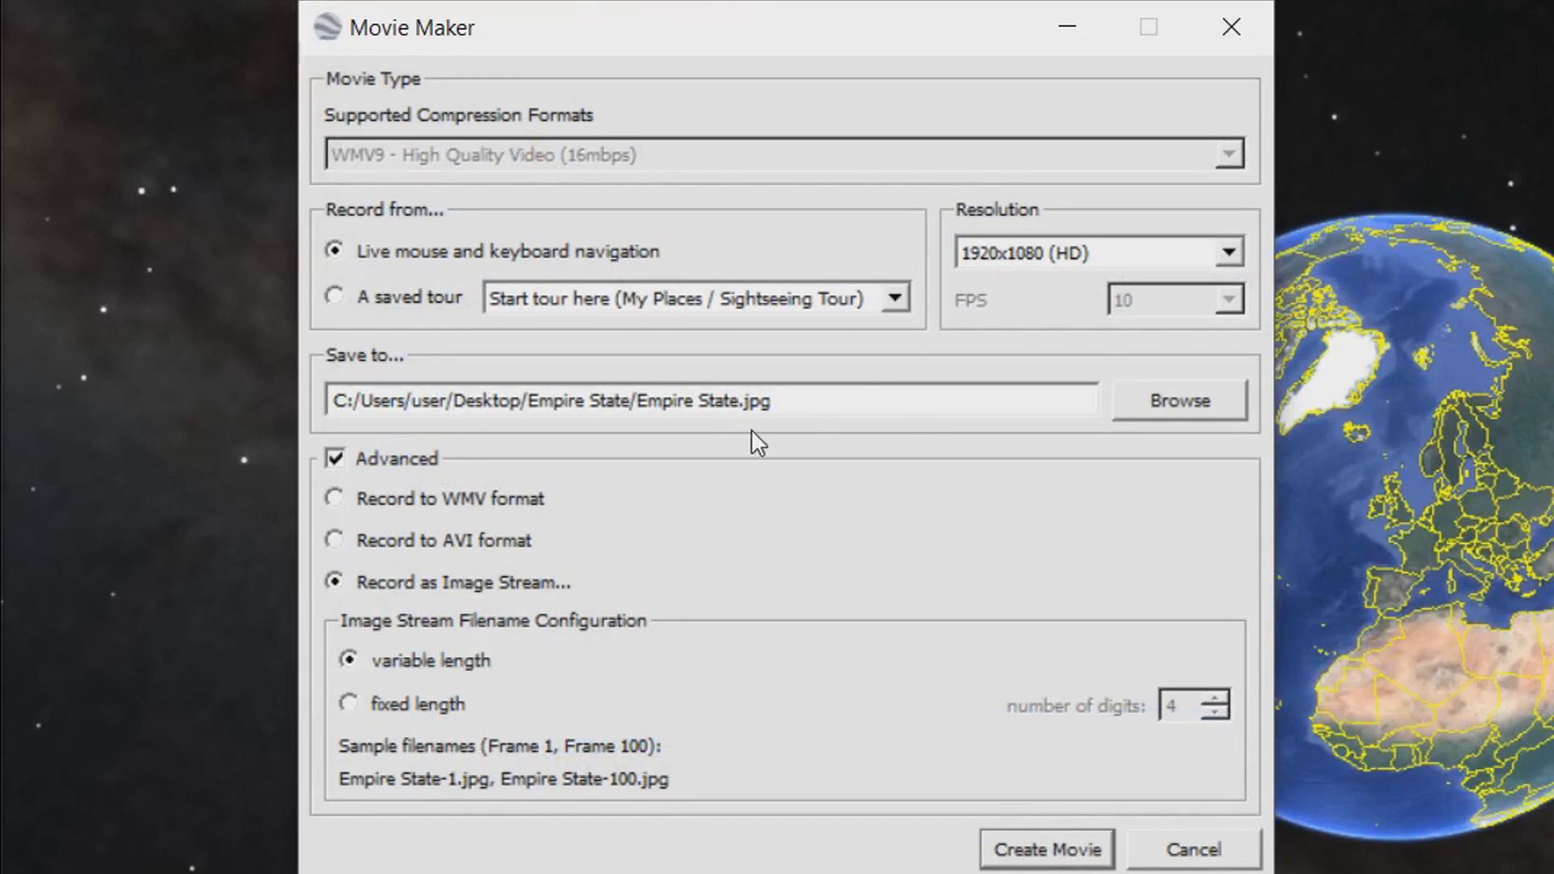
Record the fly-in from the whole globe down to the Empire State Building, then stop recording
{"action": "left_click", "coordinate": [1047, 852]}
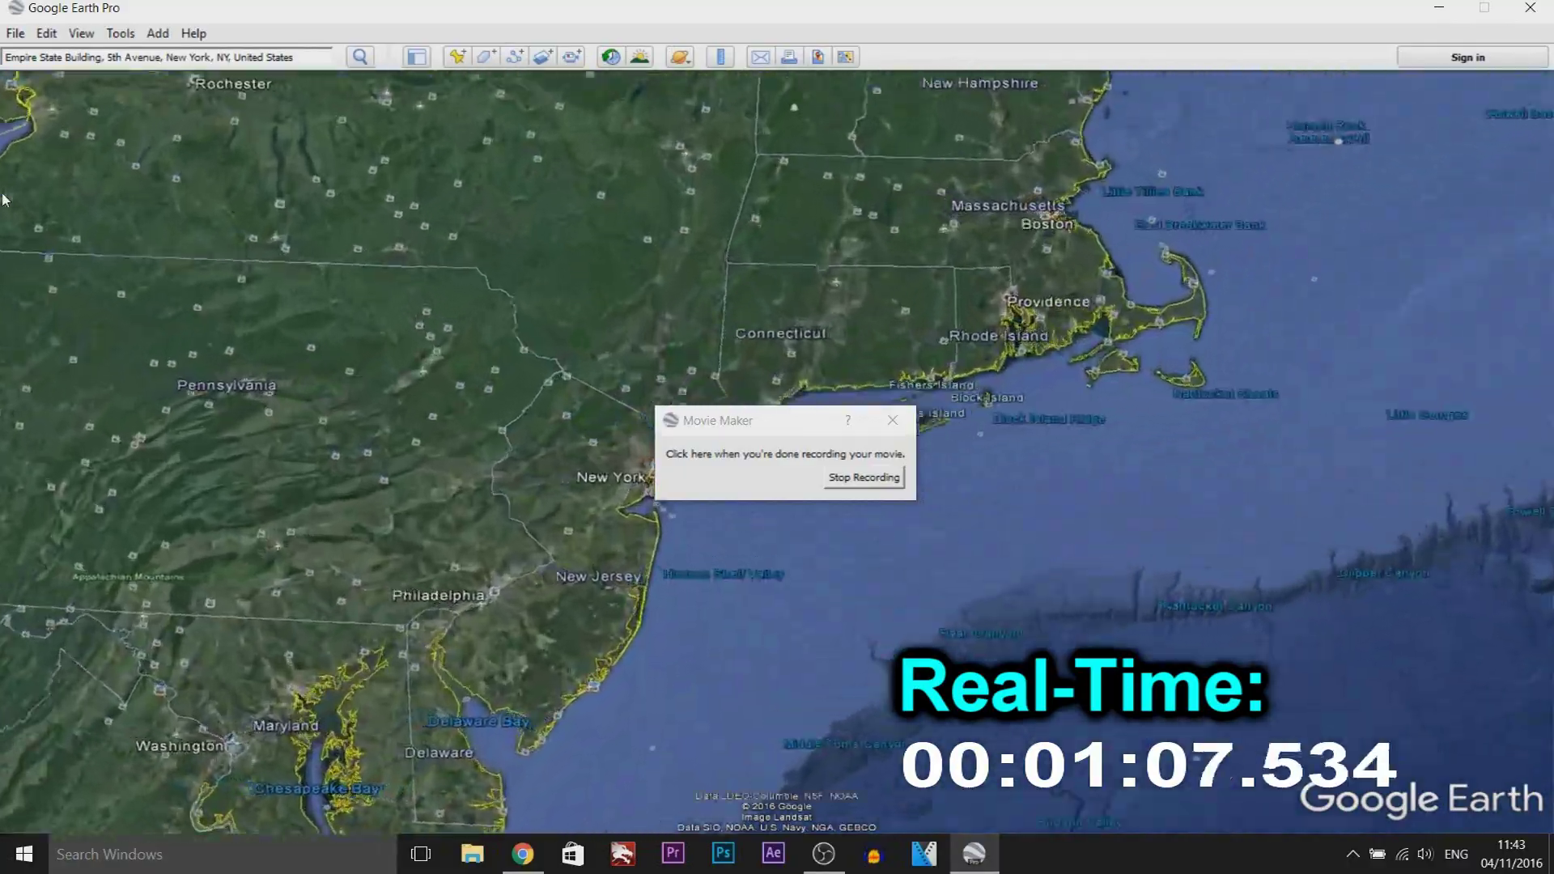
{"action": "left_click_drag", "start_coordinate": [743, 434], "coordinate": [1067, 555]}
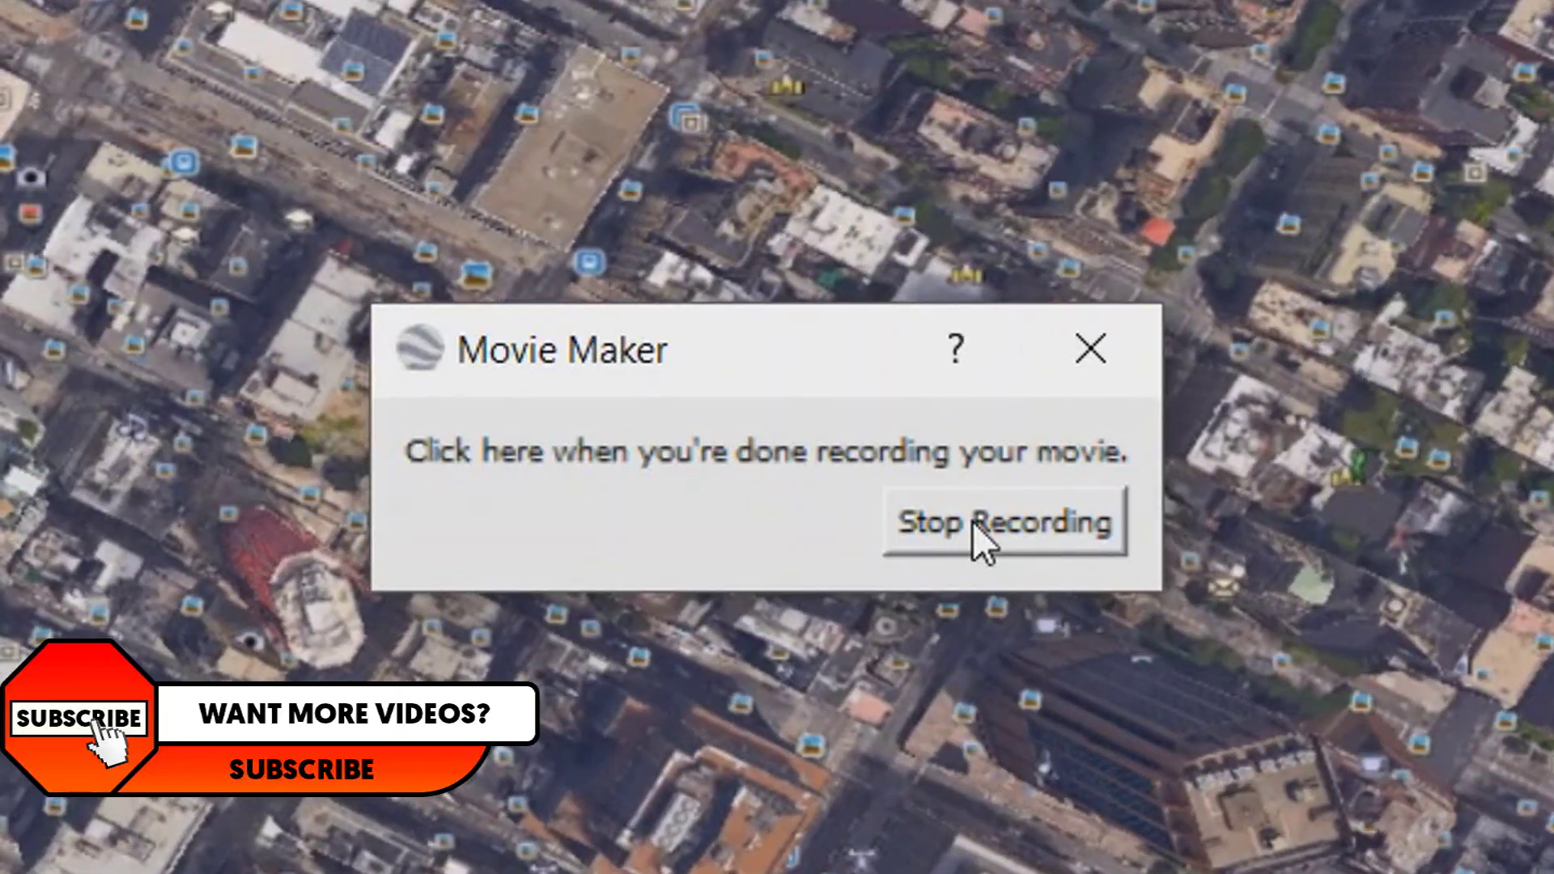
{"action": "left_click", "coordinate": [1185, 603]}
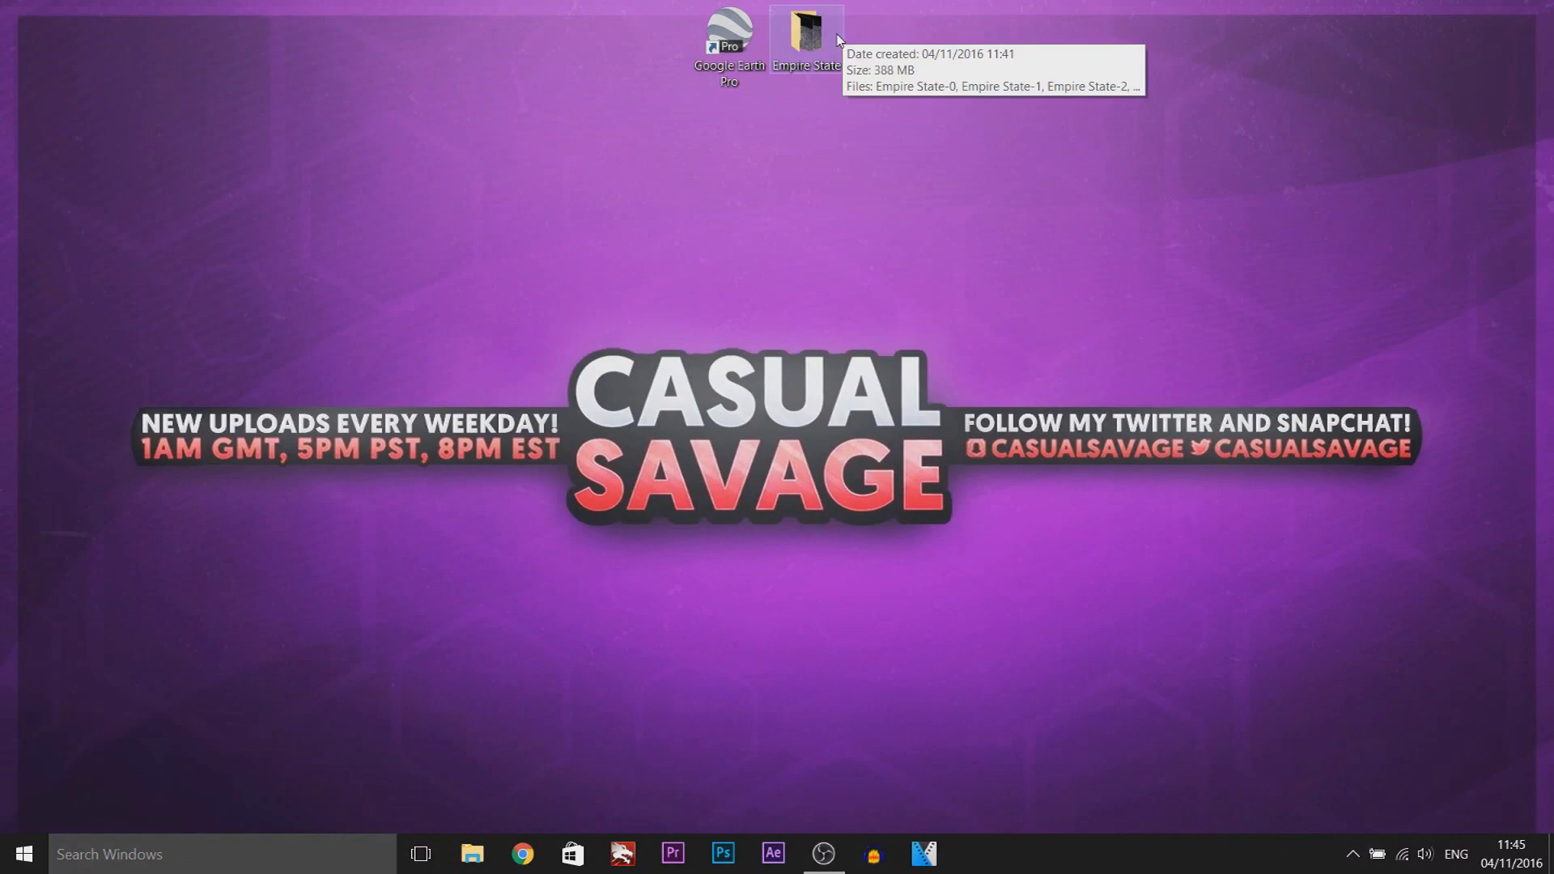
Open the desktop Empire State folder and select all 1,135 recorded frames
{"action": "double_click", "coordinate": [835, 33]}
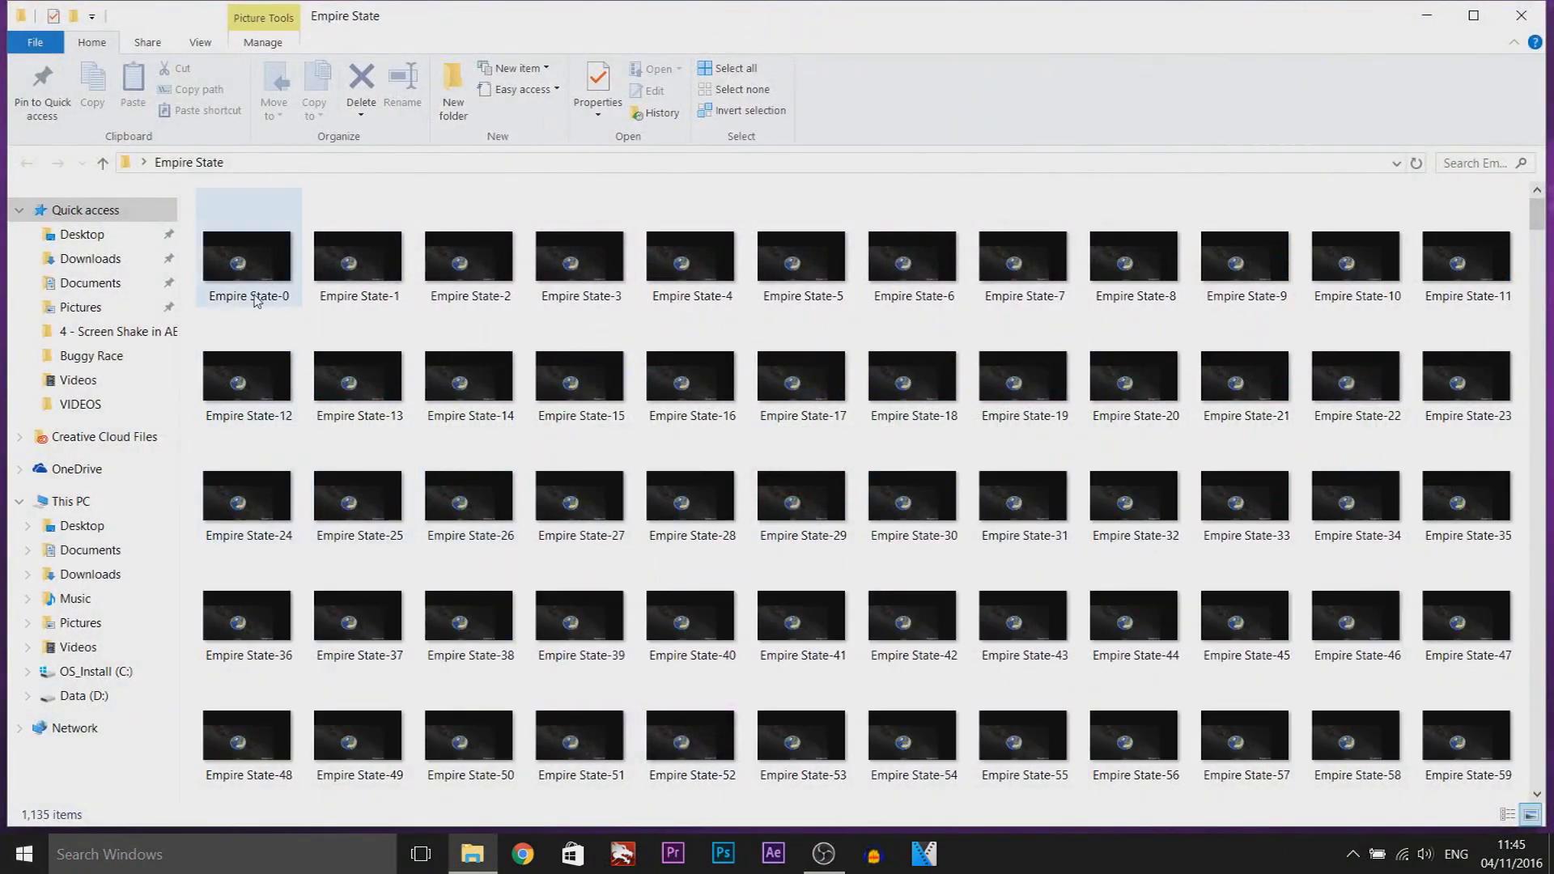
{"action": "left_click", "coordinate": [258, 301]}
{"action": "key", "text": "ctrl+a"}
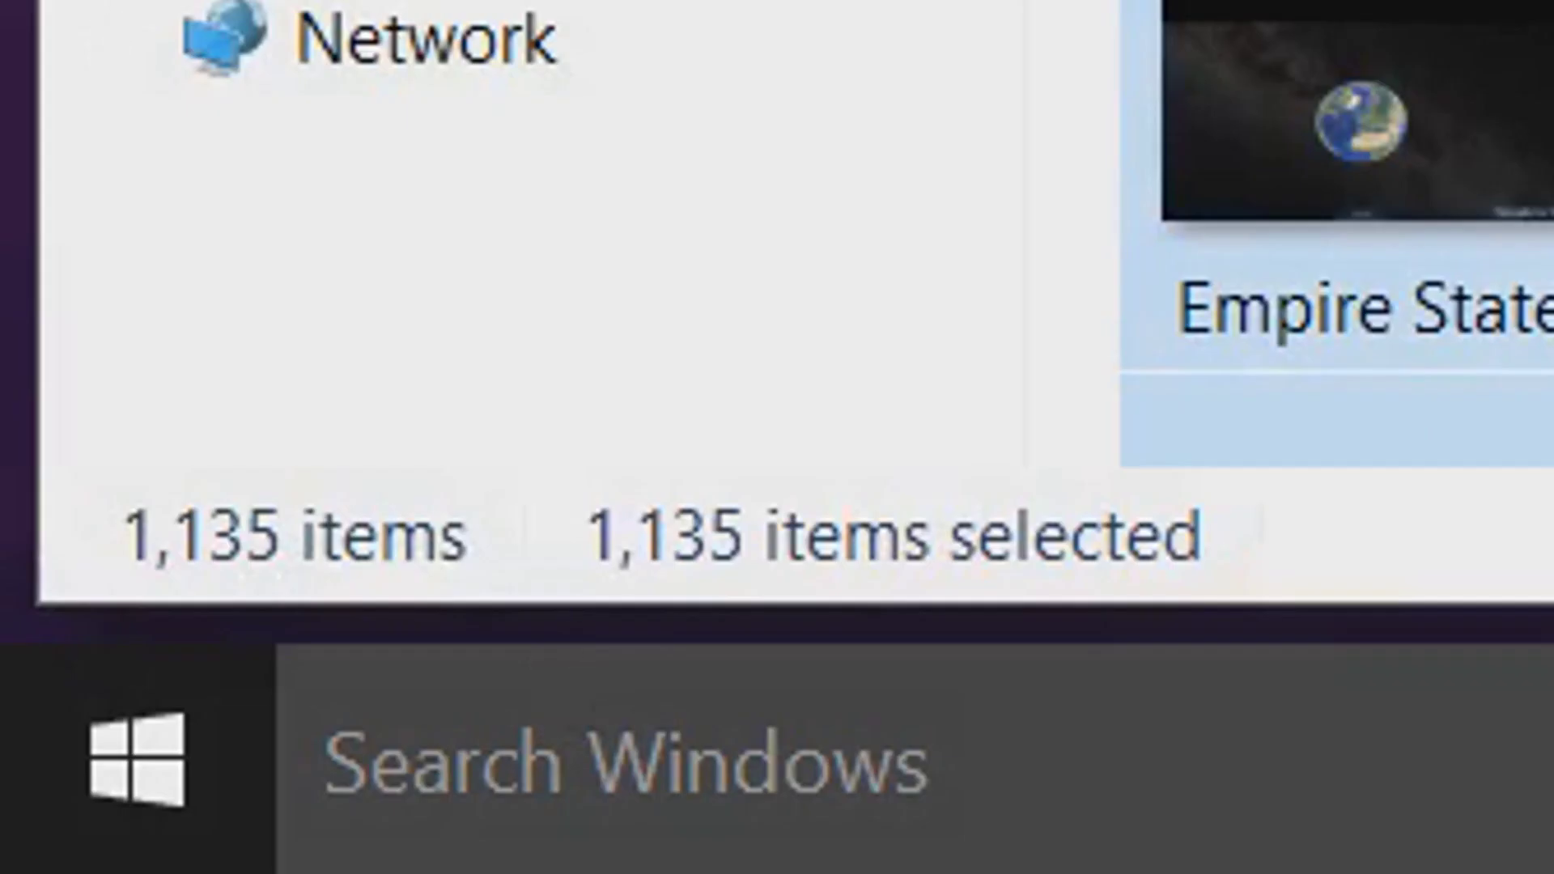
{"action": "left_click_drag", "start_coordinate": [1540, 210], "coordinate": [1544, 177]}
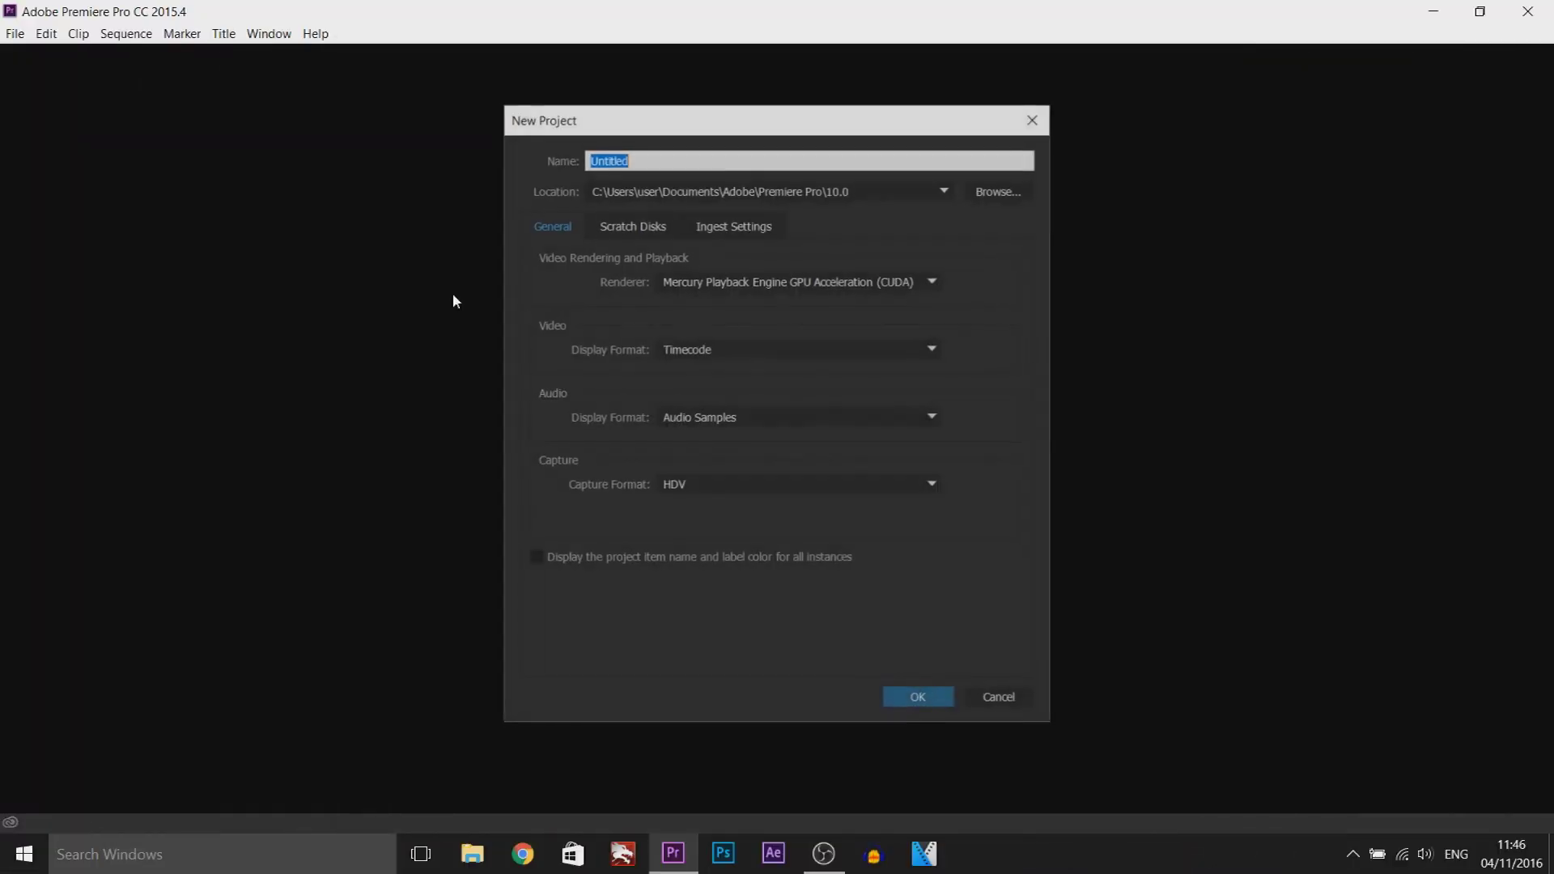
Create the new project and import Empire State-0 from the Desktop Empire State folder as an image sequence
{"action": "left_click", "coordinate": [915, 700]}
{"action": "key", "text": "Return"}
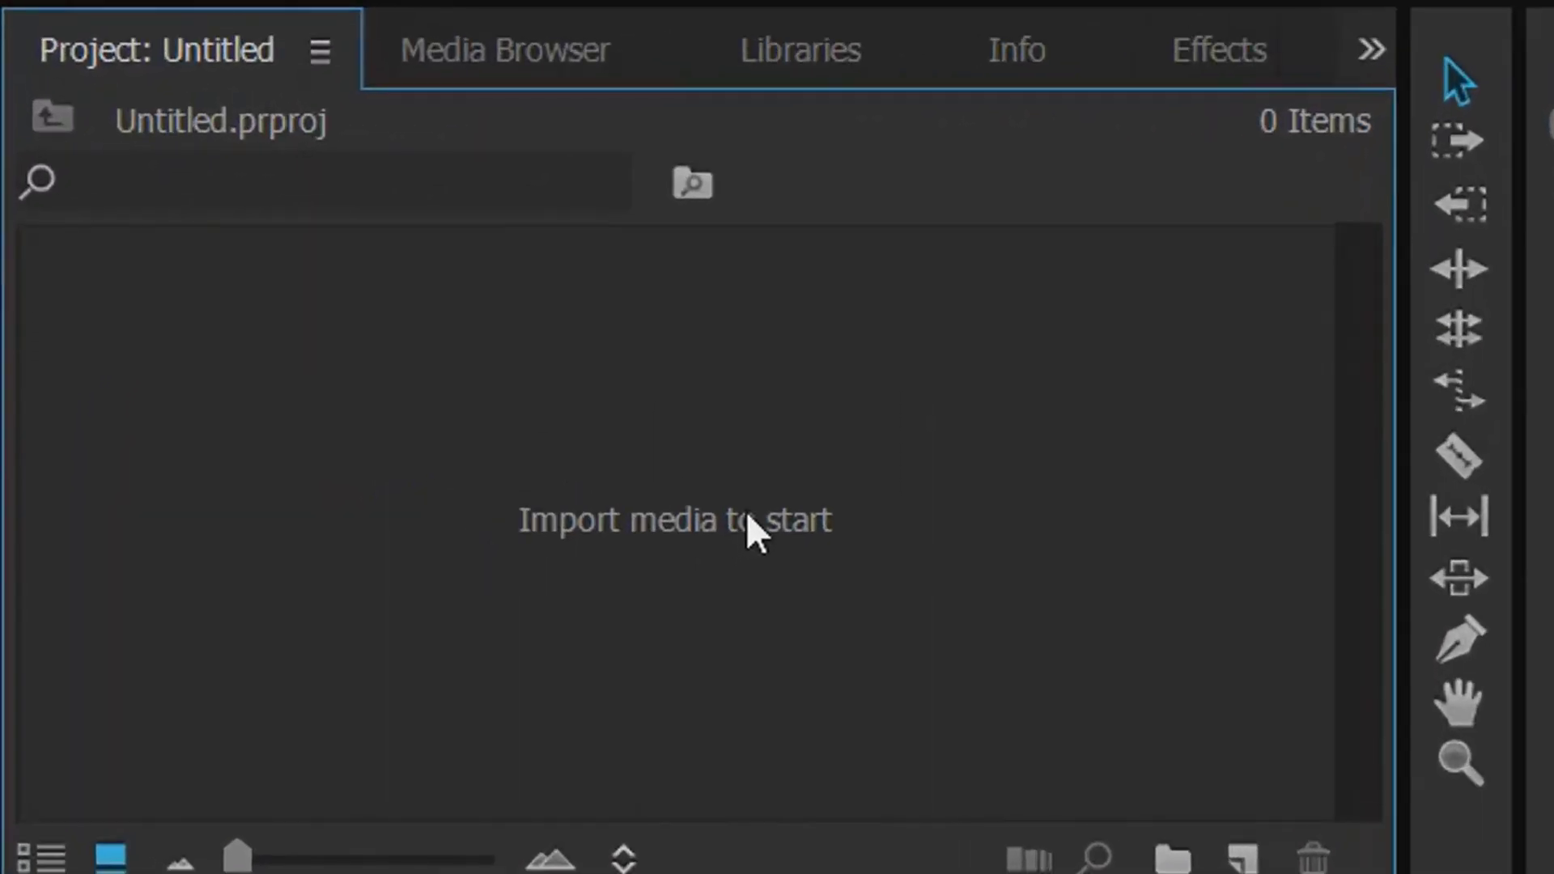
{"action": "double_click", "coordinate": [750, 510]}
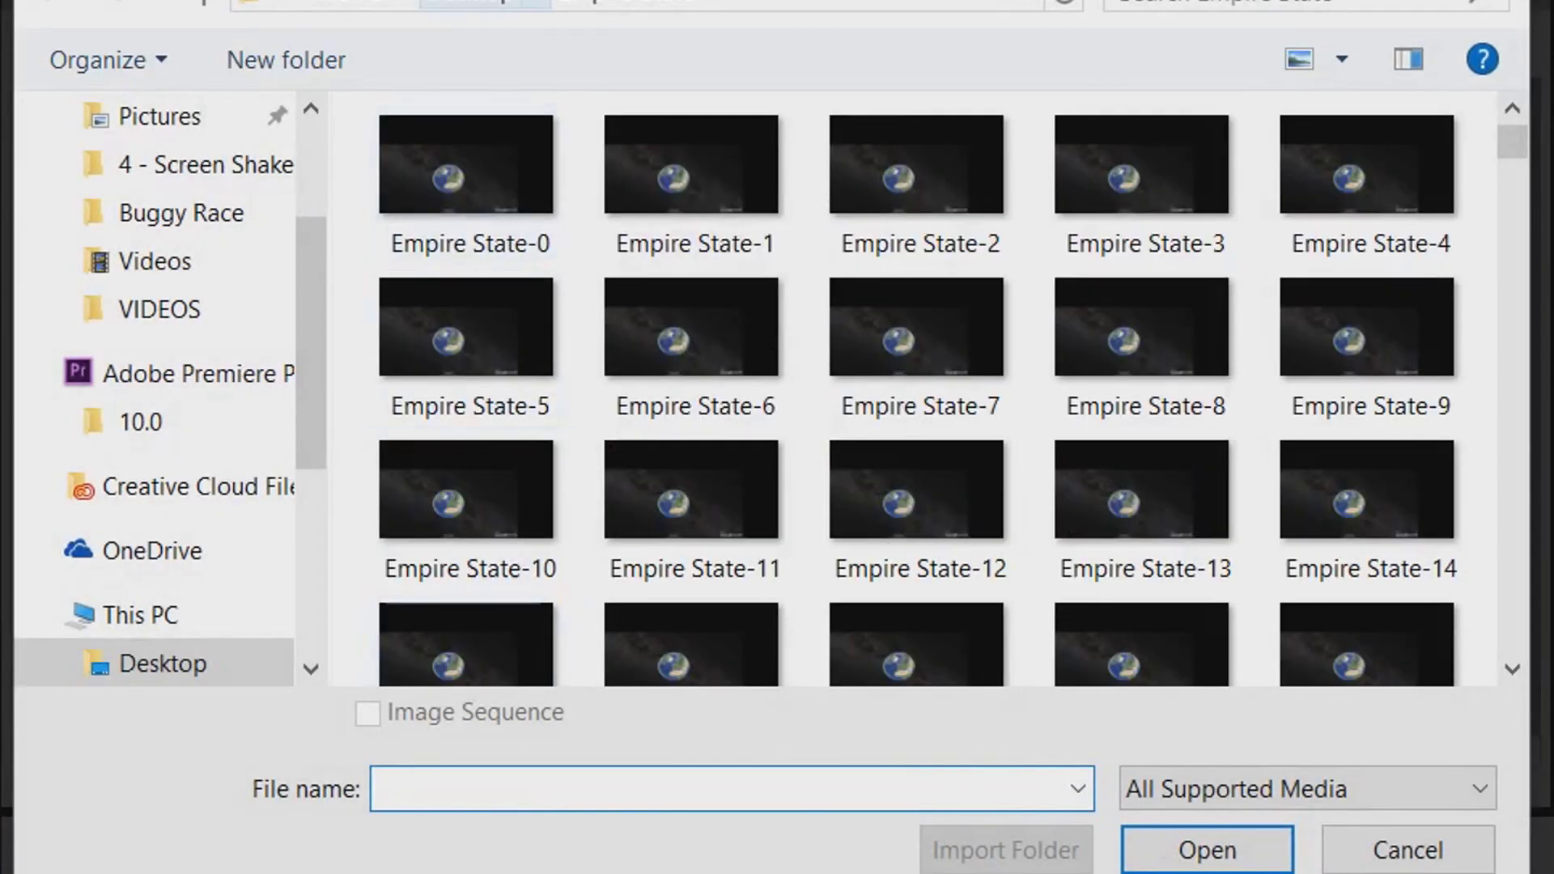
{"action": "left_click", "coordinate": [459, 7]}
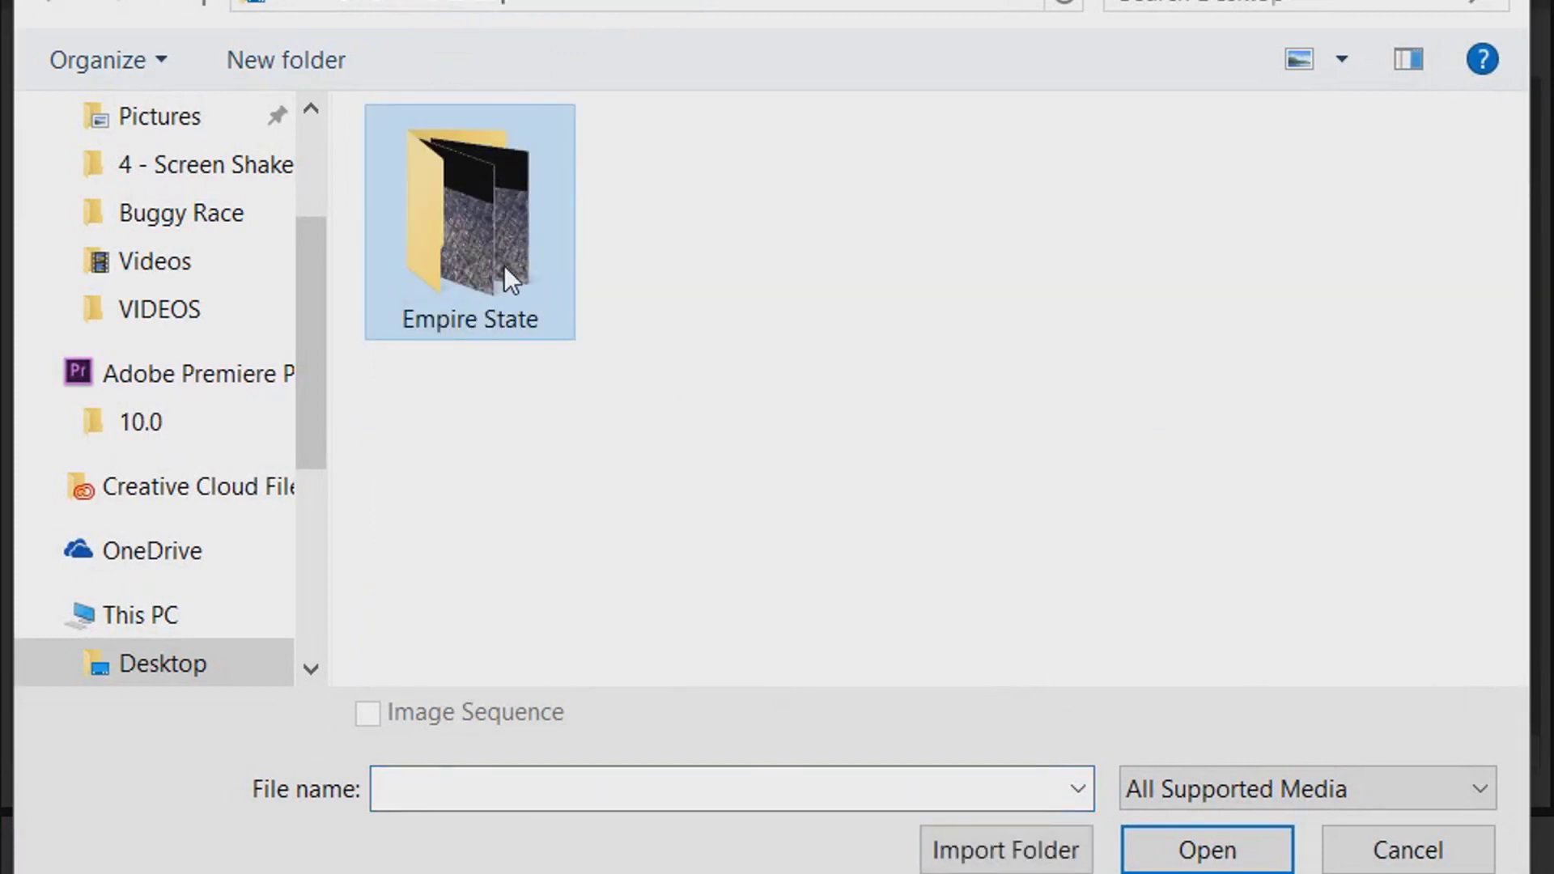
{"action": "double_click", "coordinate": [483, 263]}
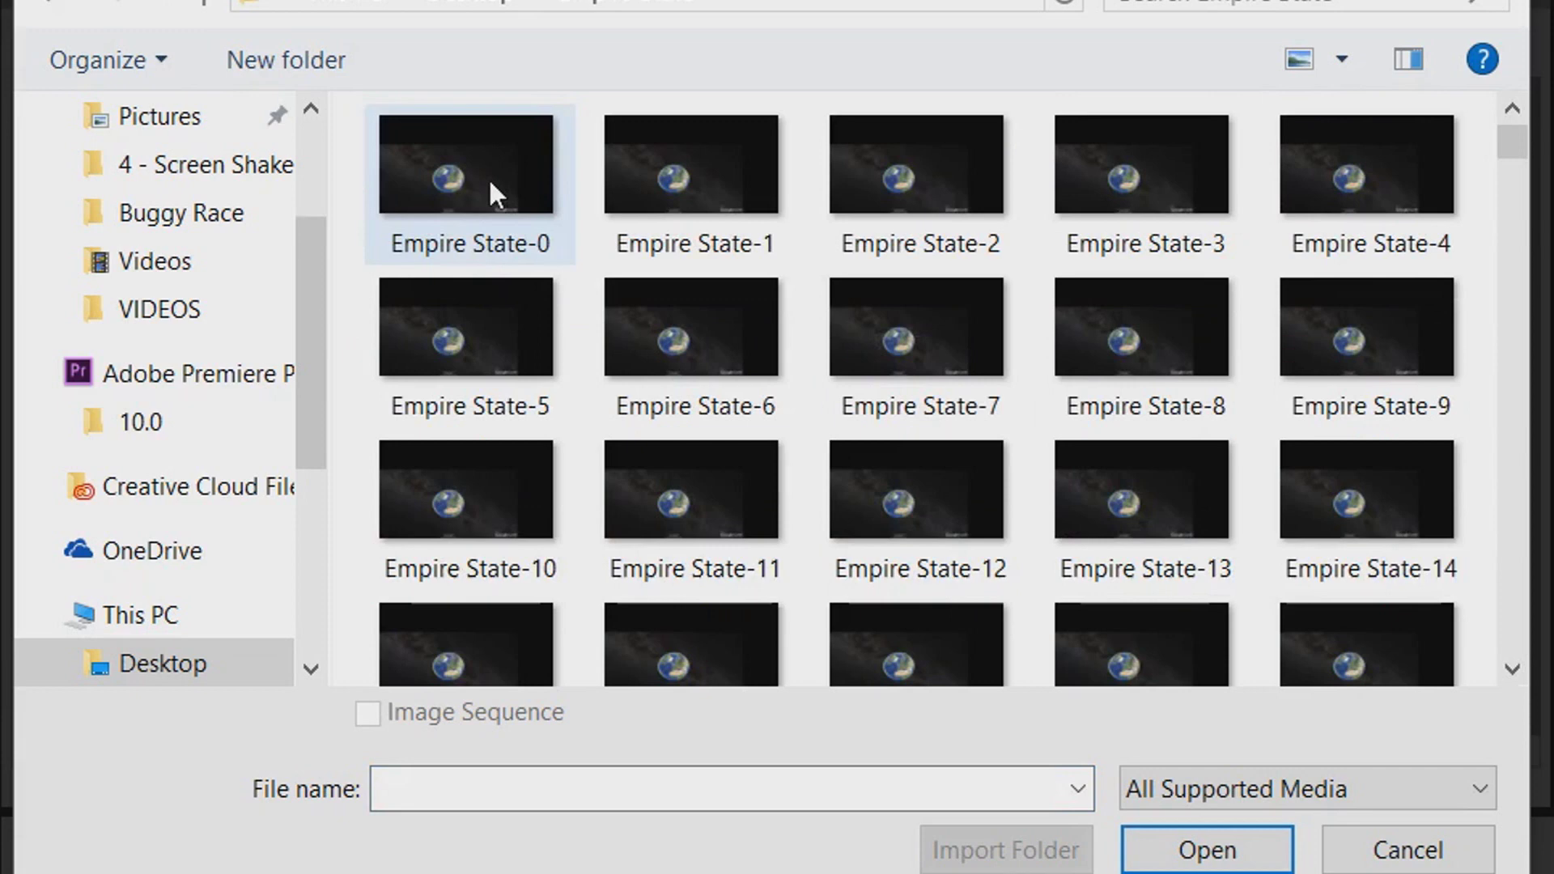
{"action": "left_click", "coordinate": [488, 197]}
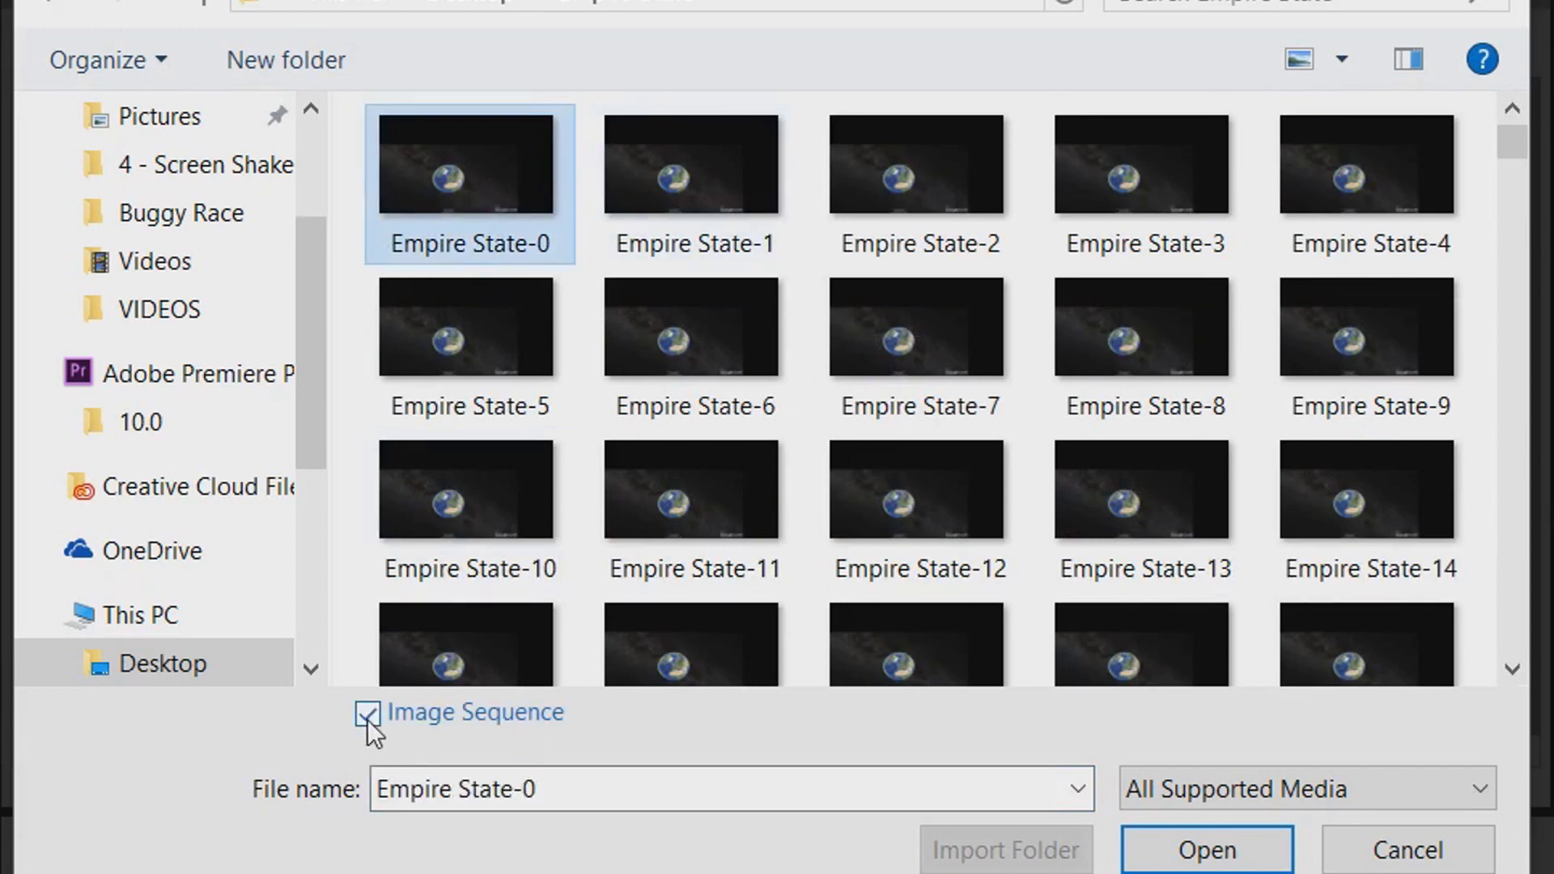
{"action": "left_click", "coordinate": [1208, 846]}
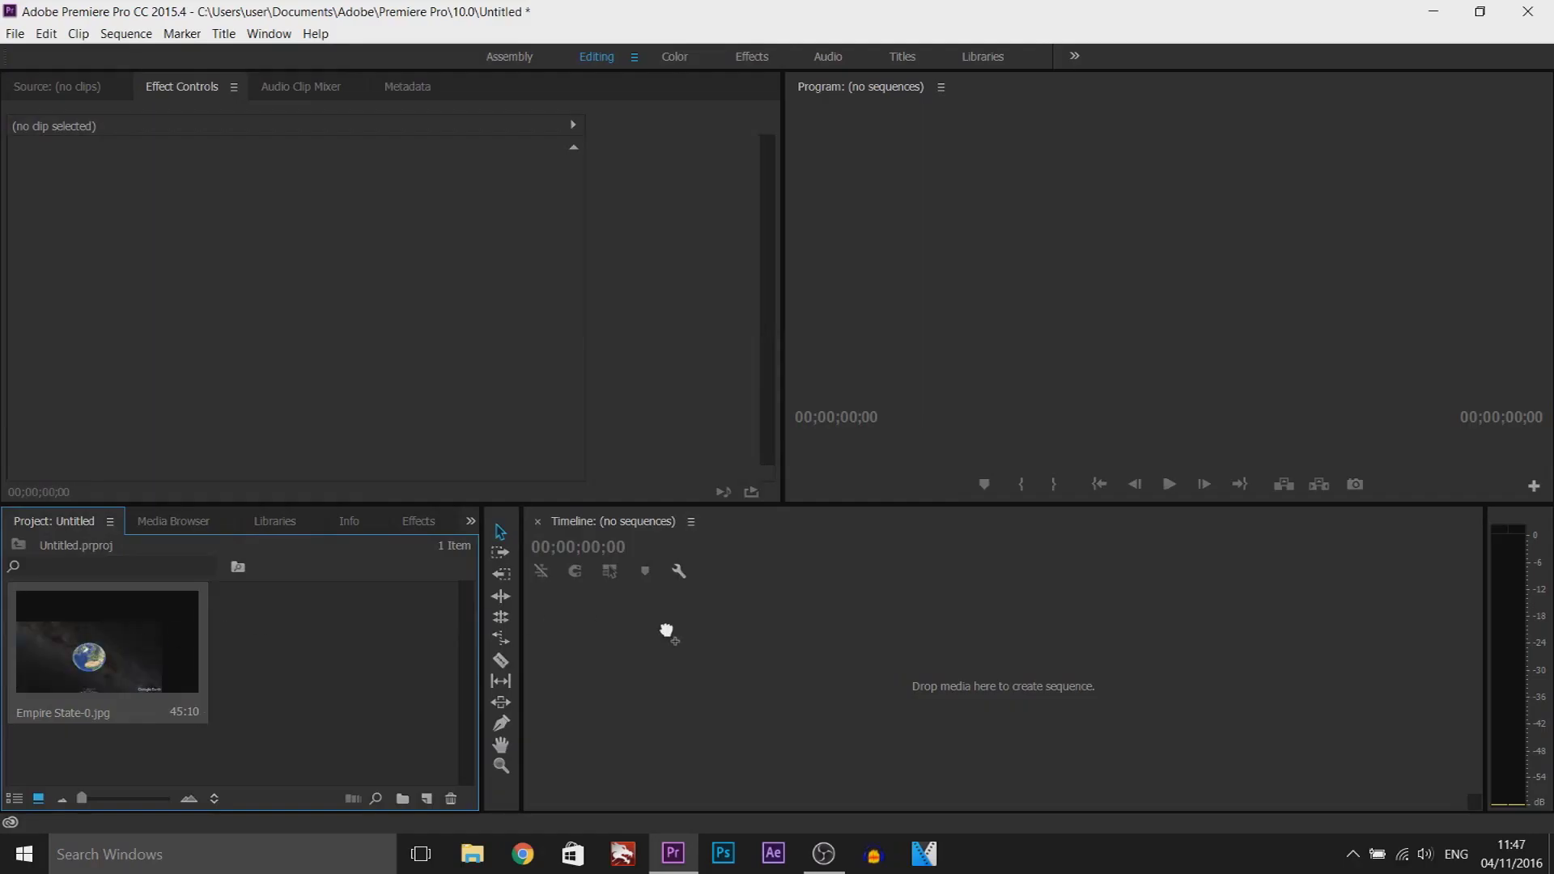
Drop the Empire State-0 clip onto the timeline to create its sequence and scrub through the frames
{"action": "left_click_drag", "start_coordinate": [666, 632], "coordinate": [647, 634]}
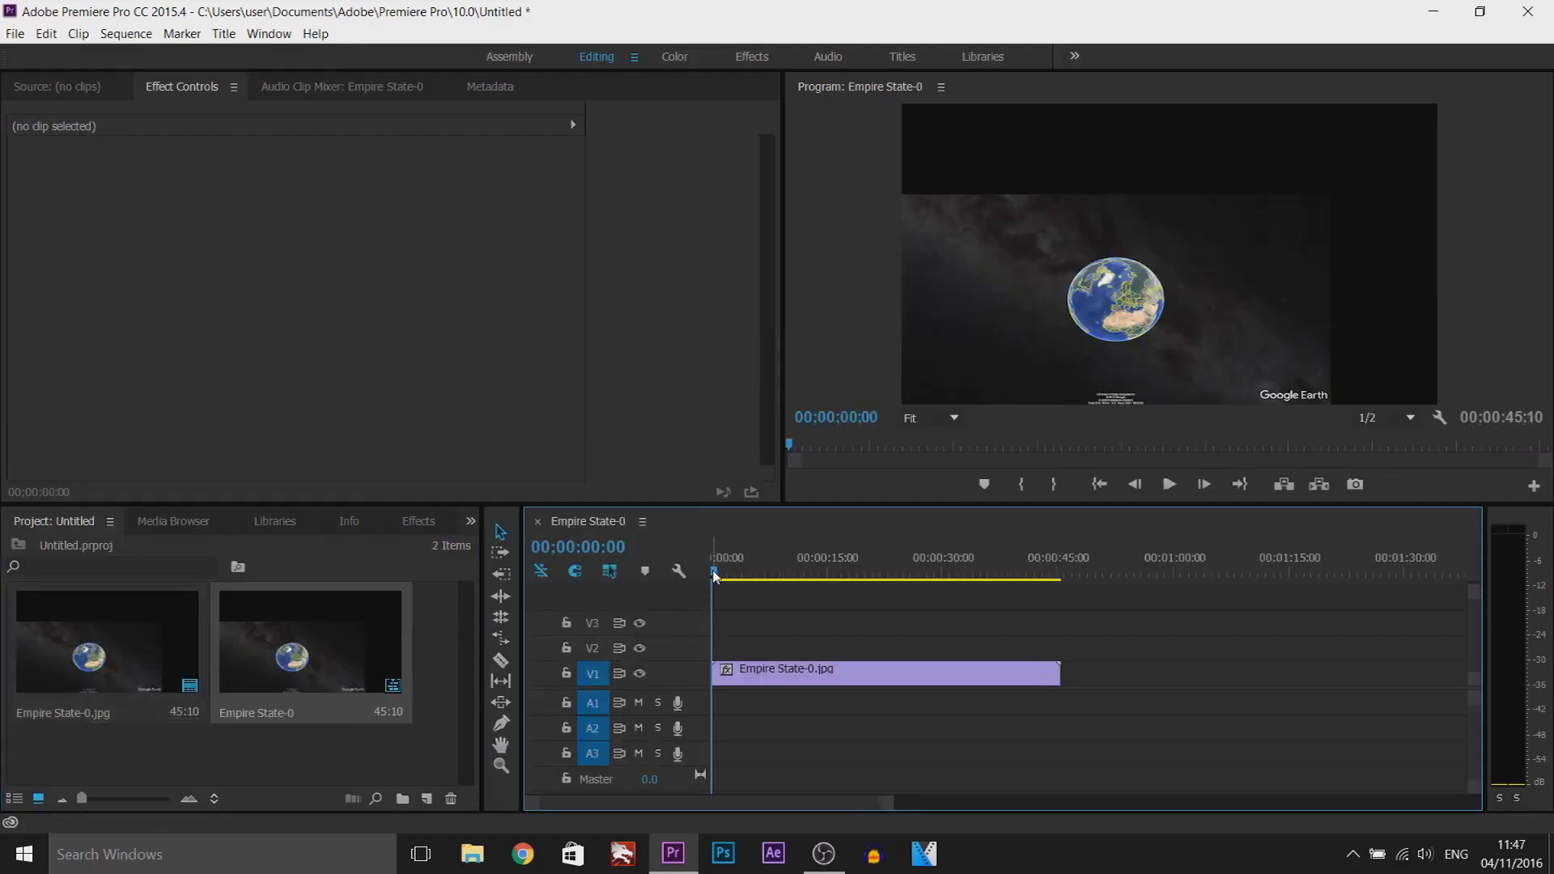
{"action": "left_click_drag", "start_coordinate": [716, 577], "coordinate": [1064, 604]}
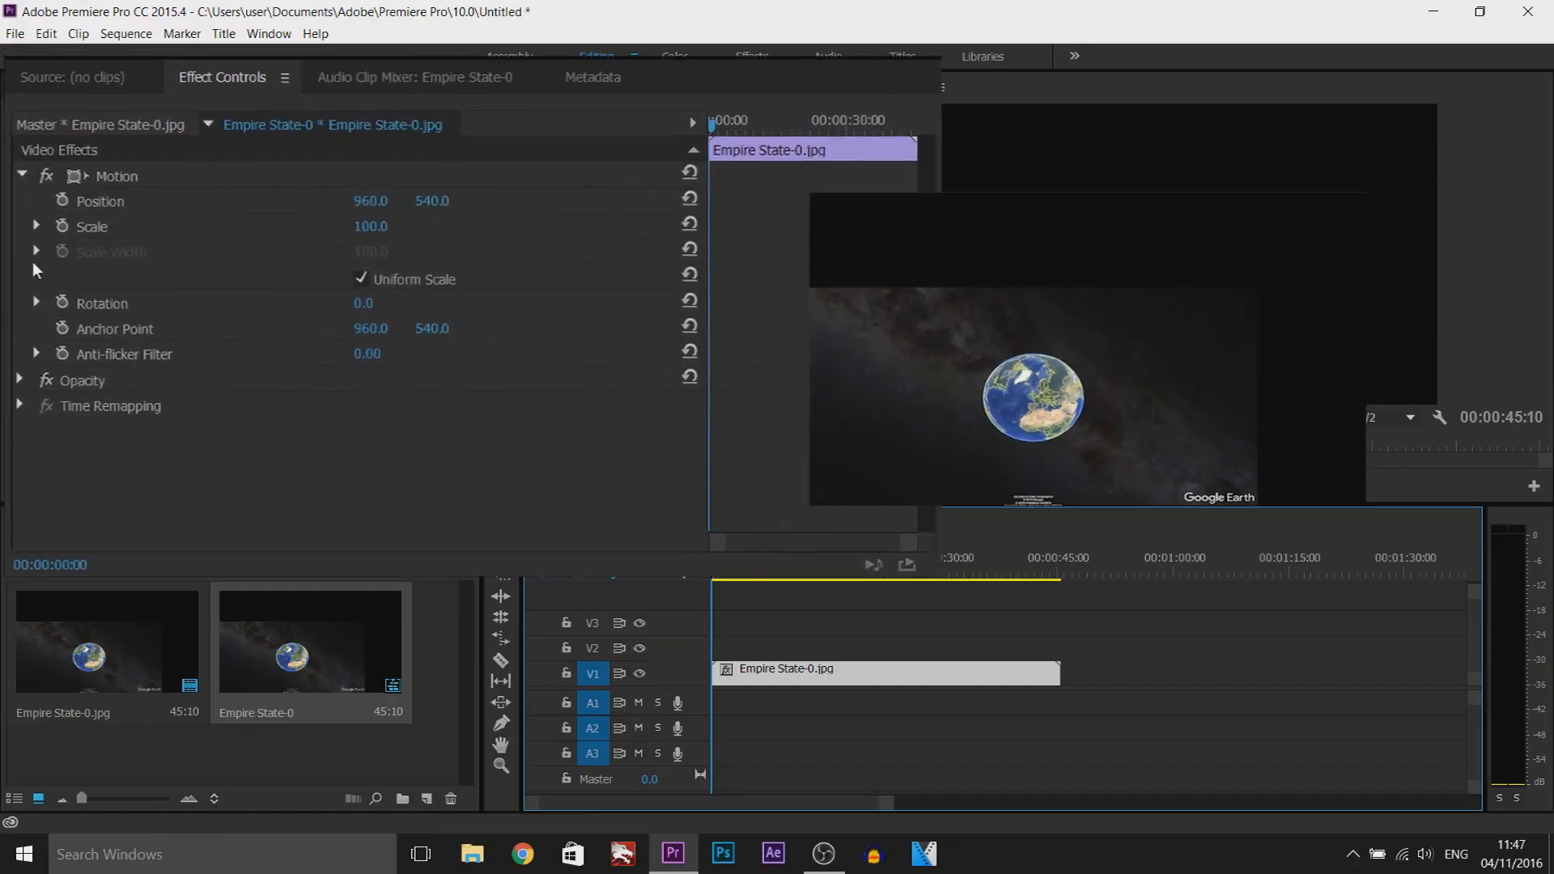
Reframe the clip with Scale 229 and Position 1390, 193 so the globe fills the frame
{"action": "left_click", "coordinate": [688, 276]}
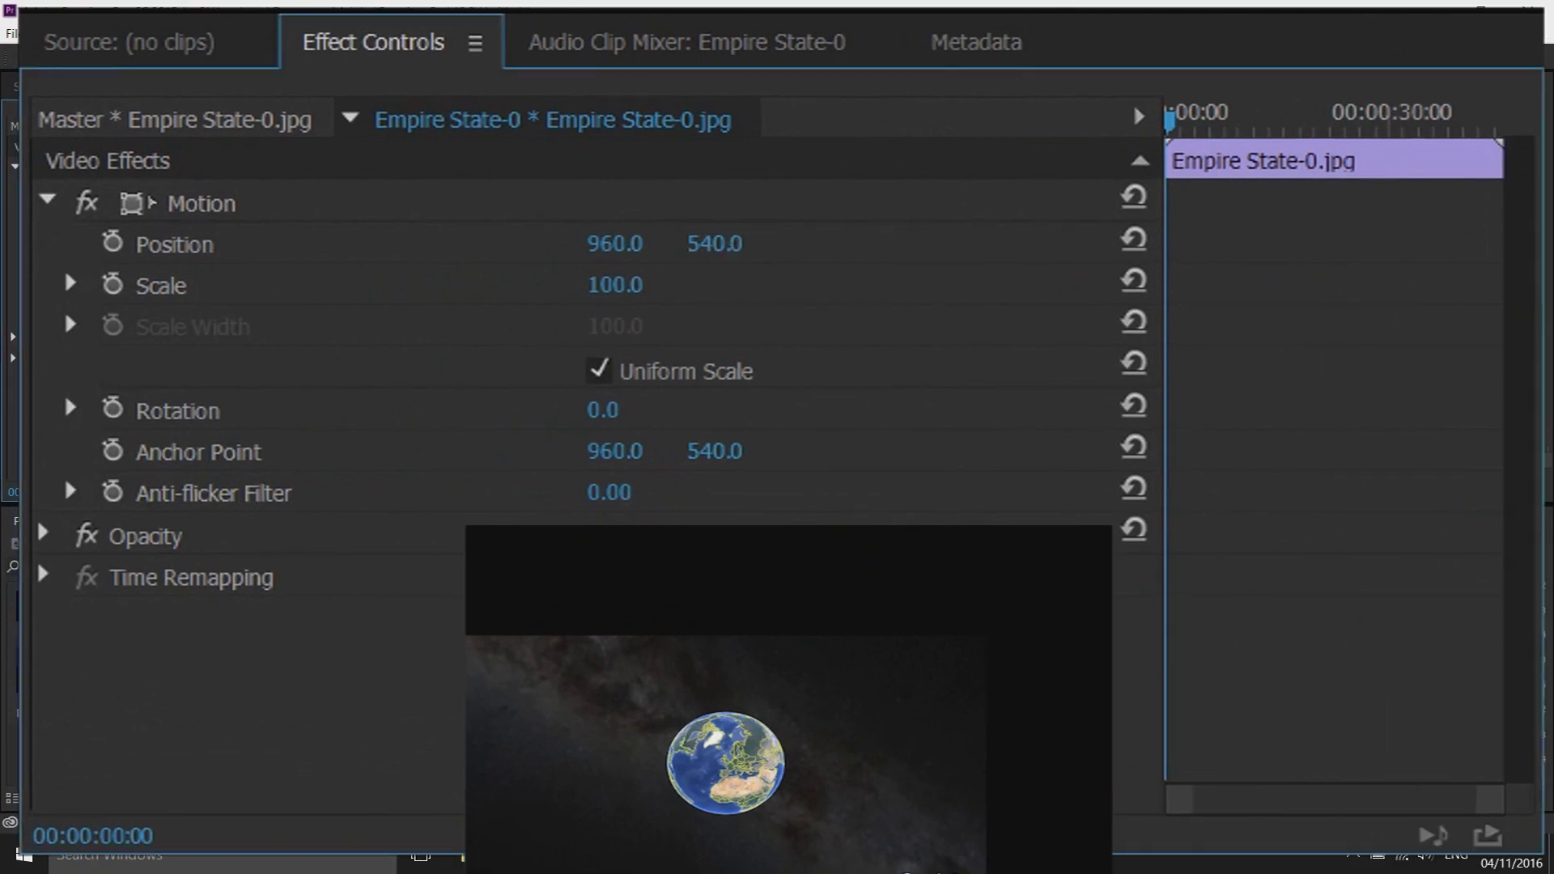
{"action": "left_click_drag", "start_coordinate": [715, 243], "coordinate": [792, 181]}
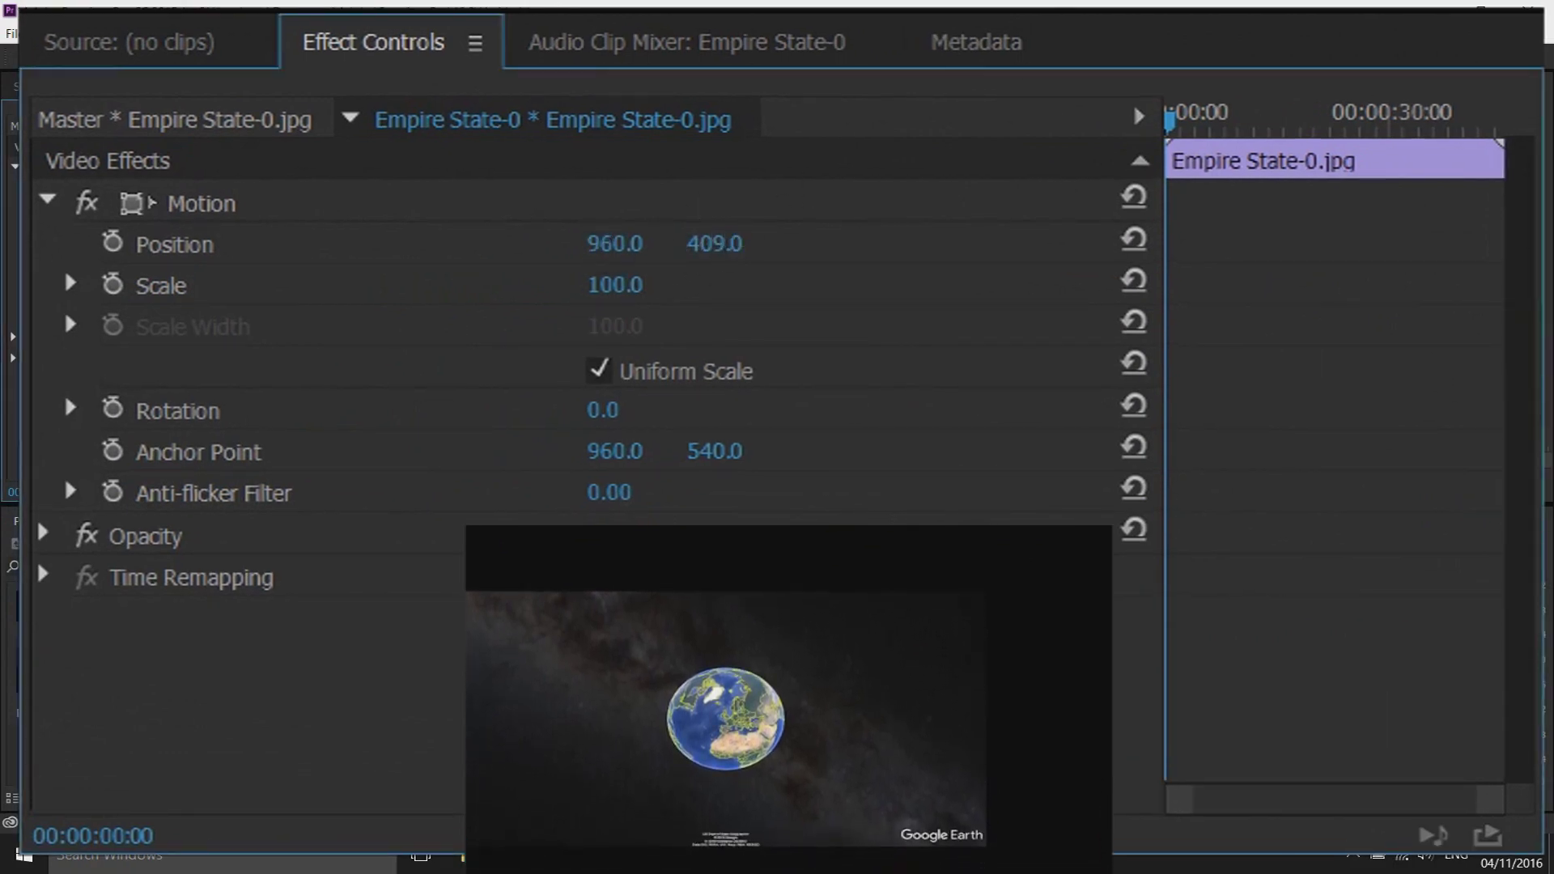
{"action": "left_click_drag", "start_coordinate": [615, 244], "coordinate": [717, 314]}
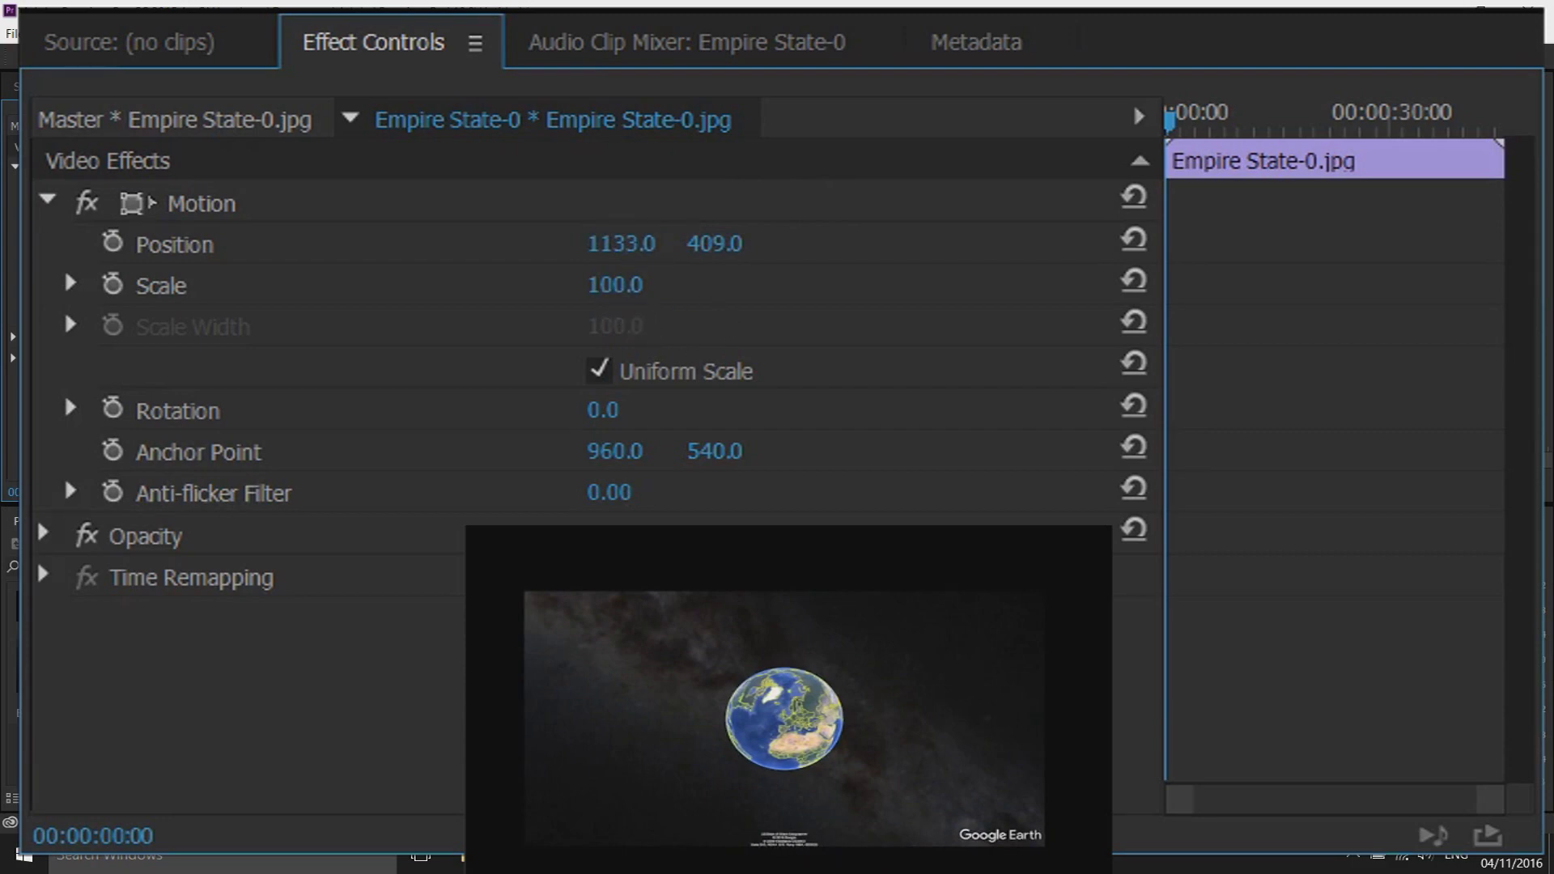
{"action": "left_click_drag", "start_coordinate": [615, 284], "coordinate": [833, 244]}
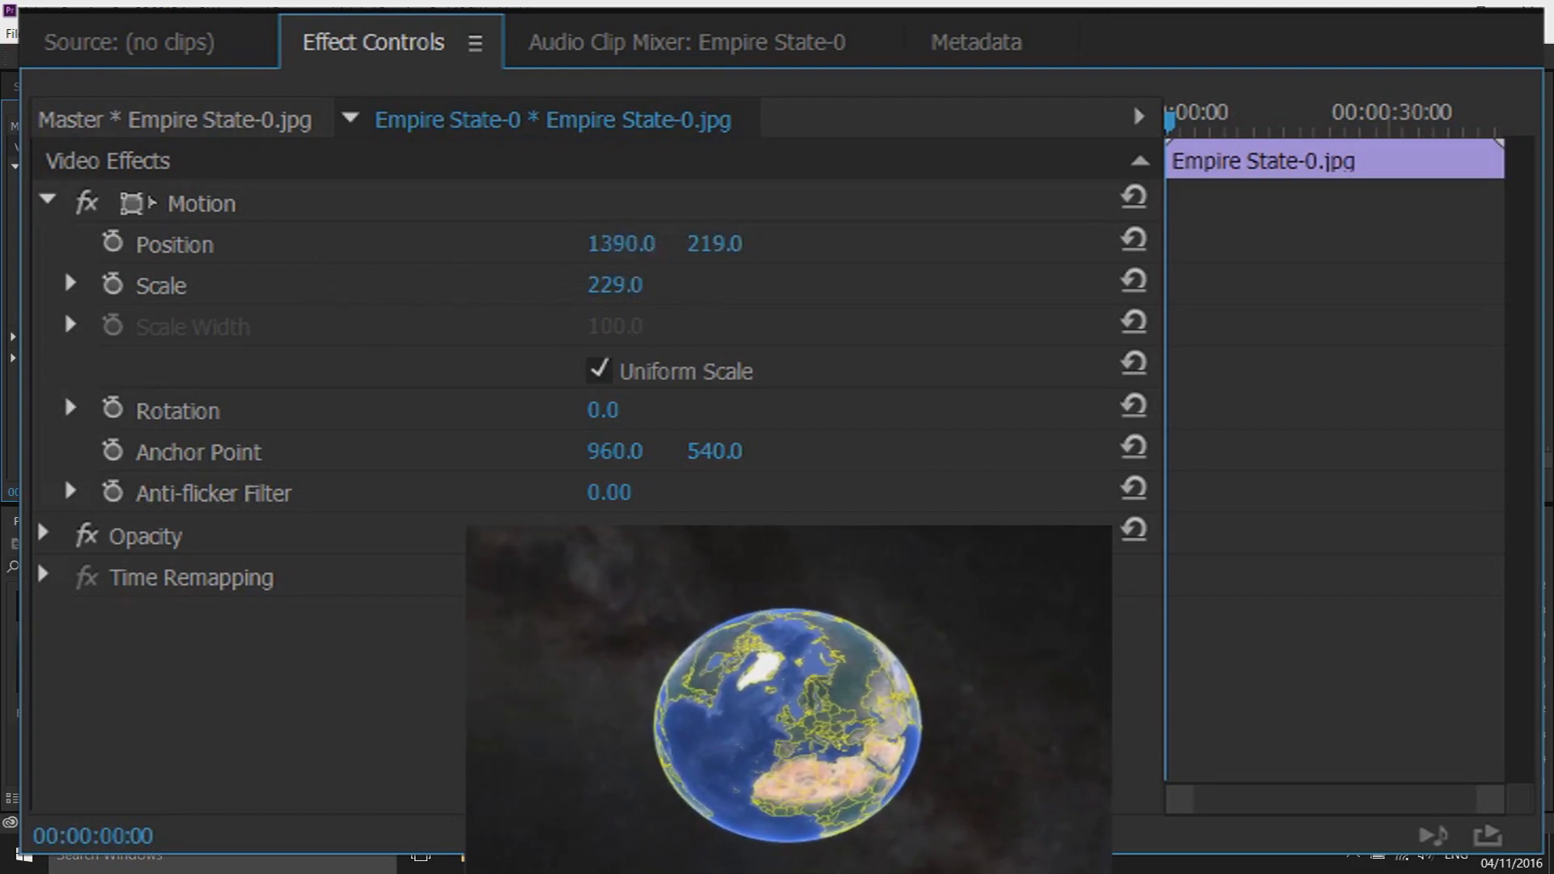
{"action": "left_click", "coordinate": [718, 243]}
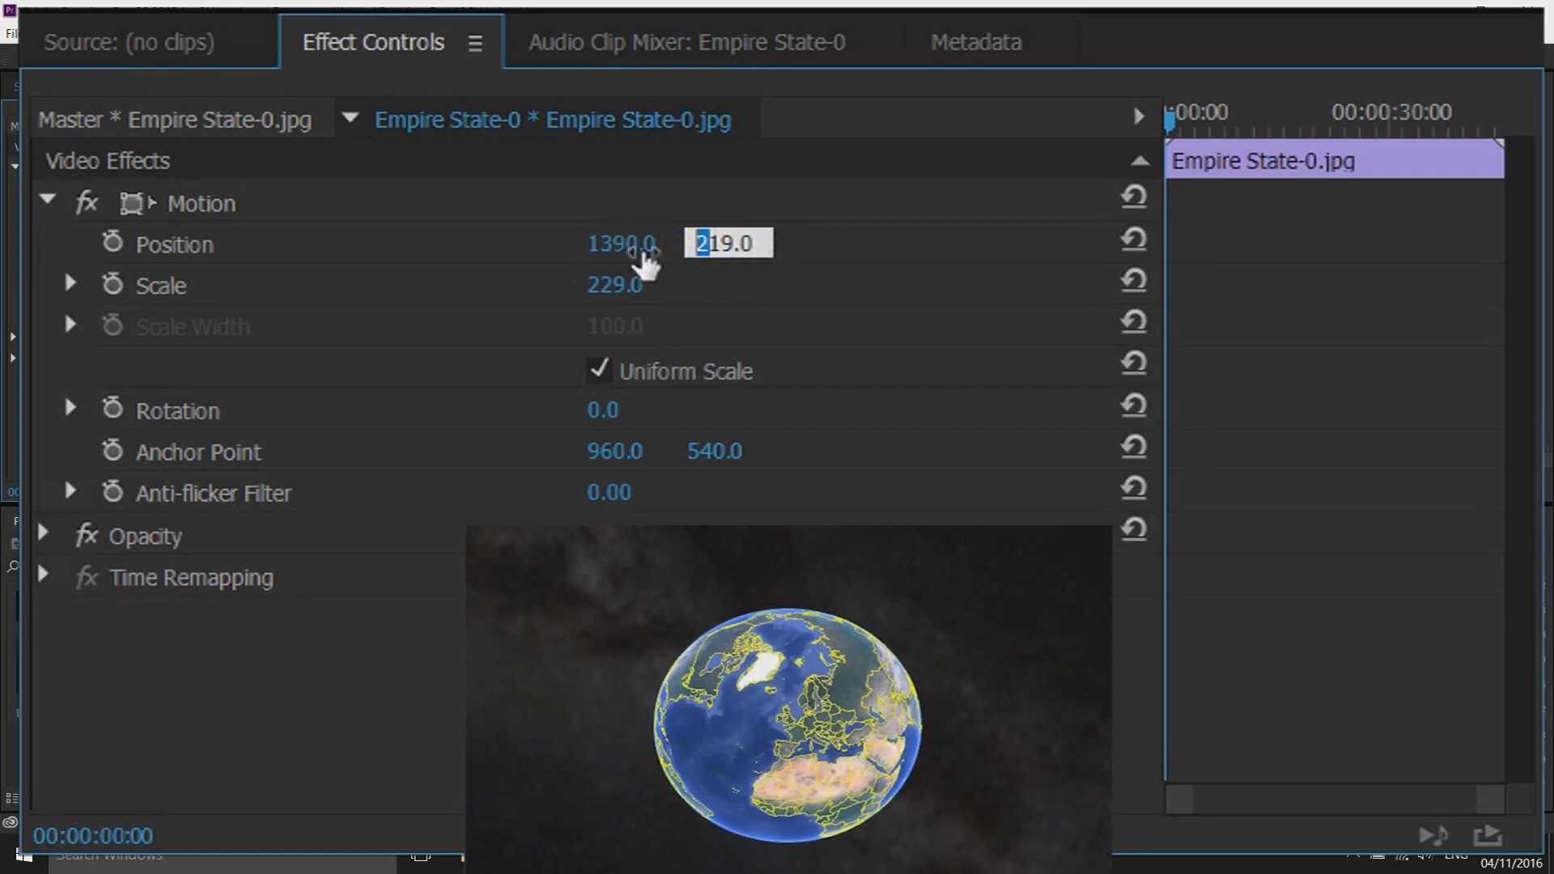
{"action": "key", "text": "Return"}
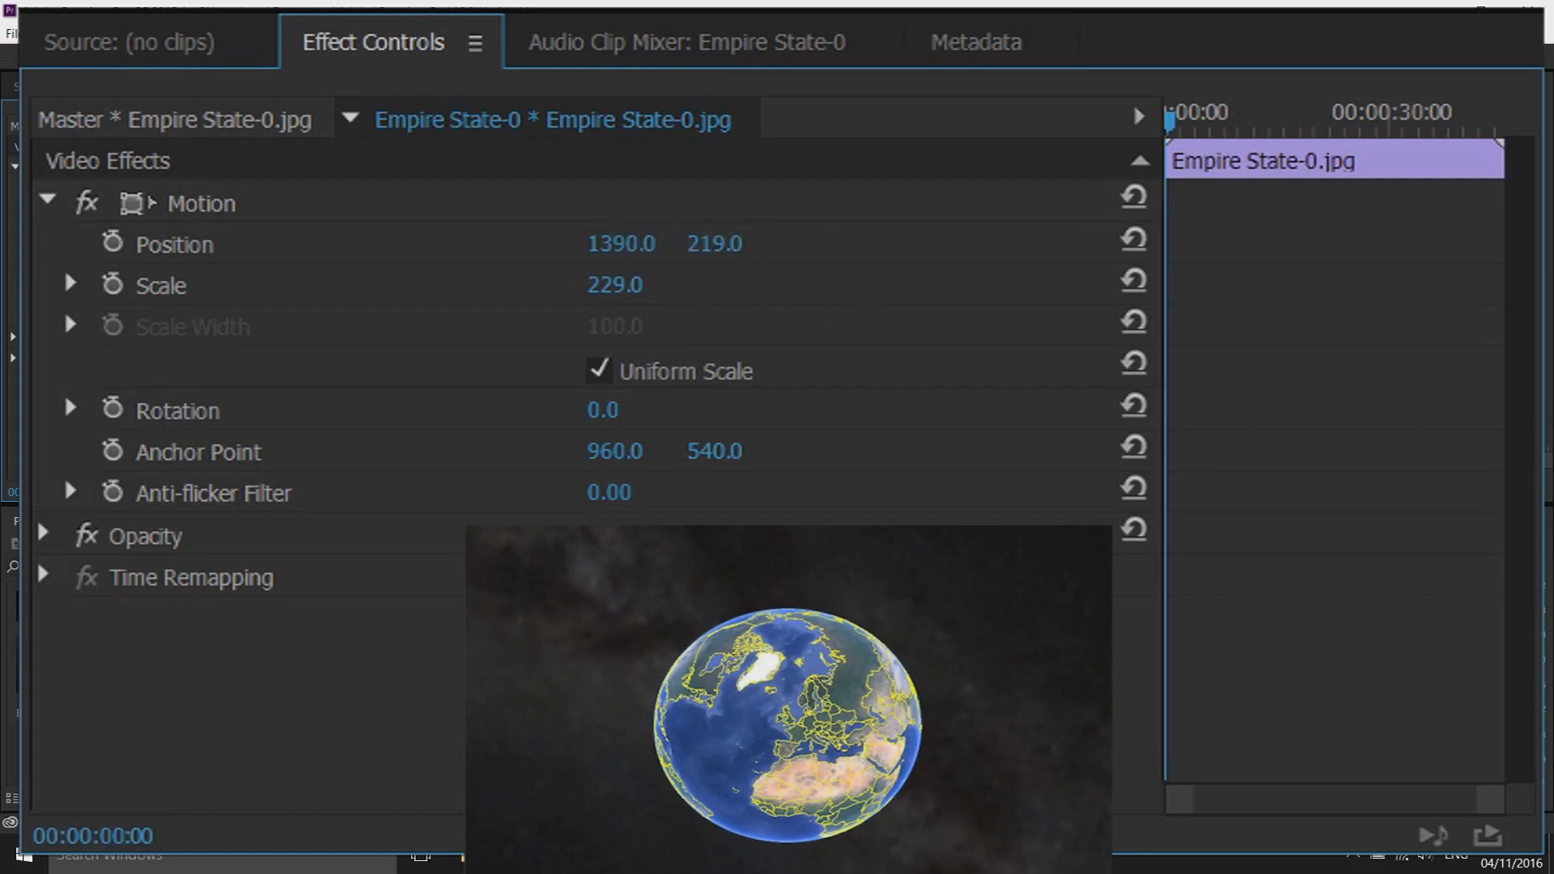
{"action": "left_click_drag", "start_coordinate": [733, 244], "coordinate": [706, 243]}
Play the zoom to the Empire State close-up, then scrub the timeline back to the globe
{"action": "left_click", "coordinate": [1169, 484]}
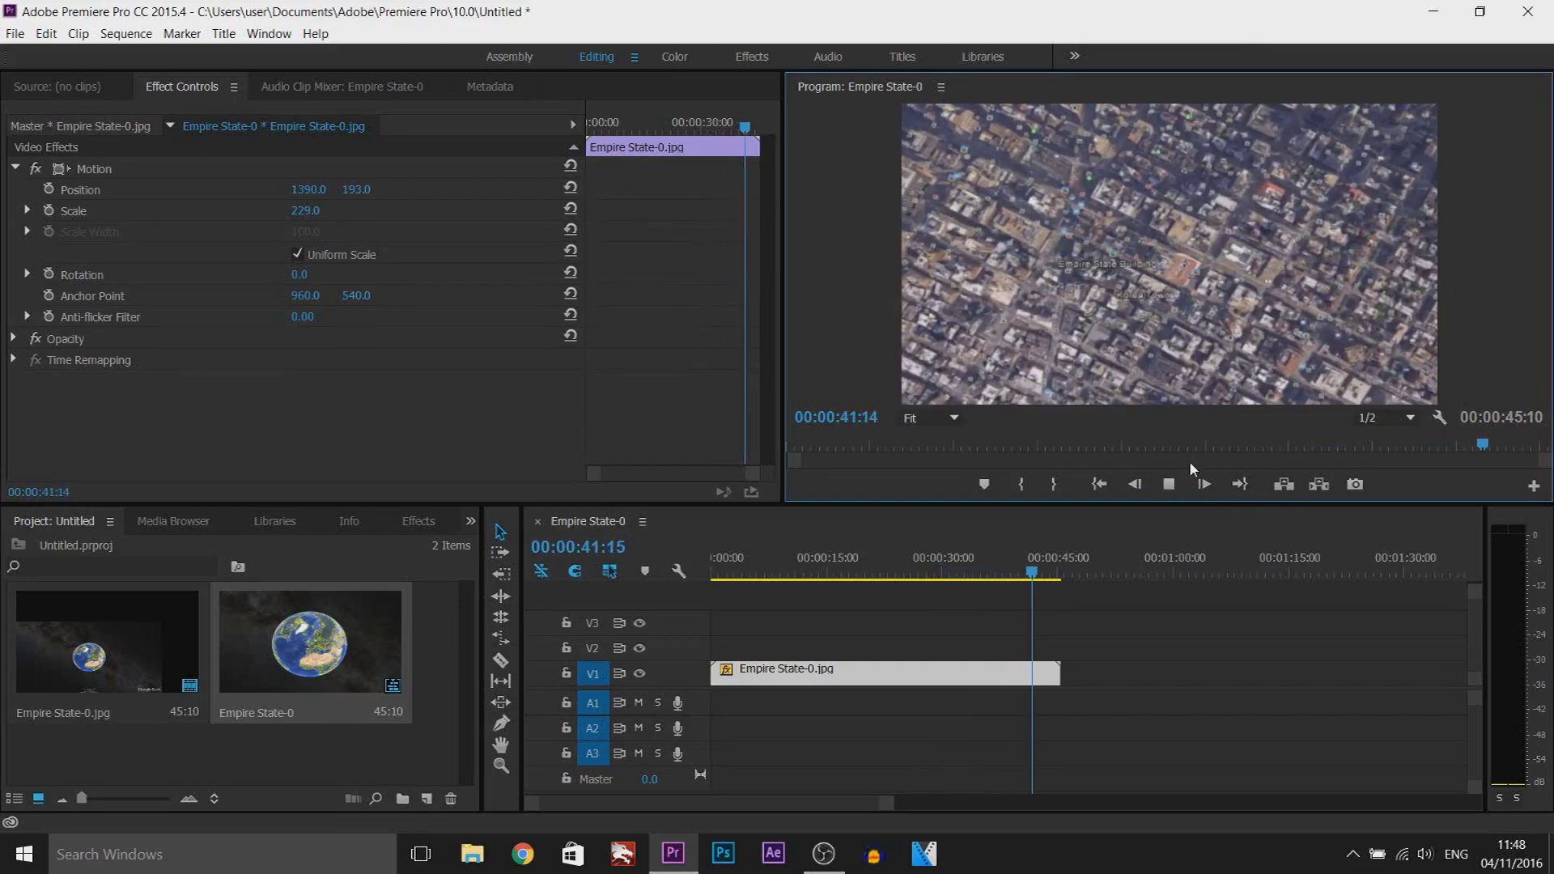
{"action": "left_click", "coordinate": [1060, 575]}
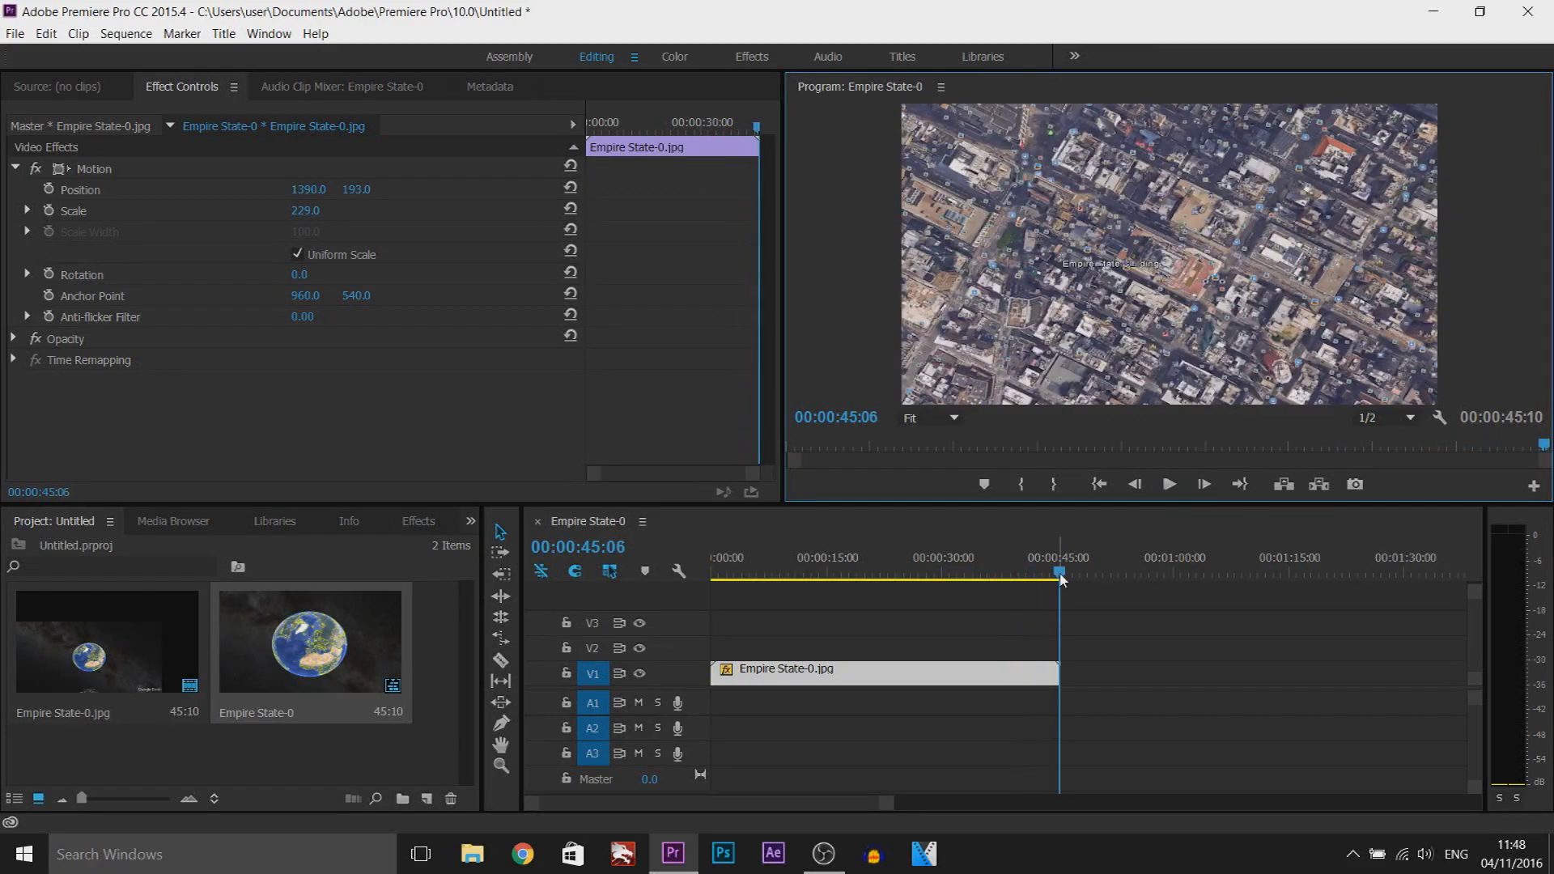
{"action": "left_click_drag", "start_coordinate": [1060, 579], "coordinate": [948, 577]}
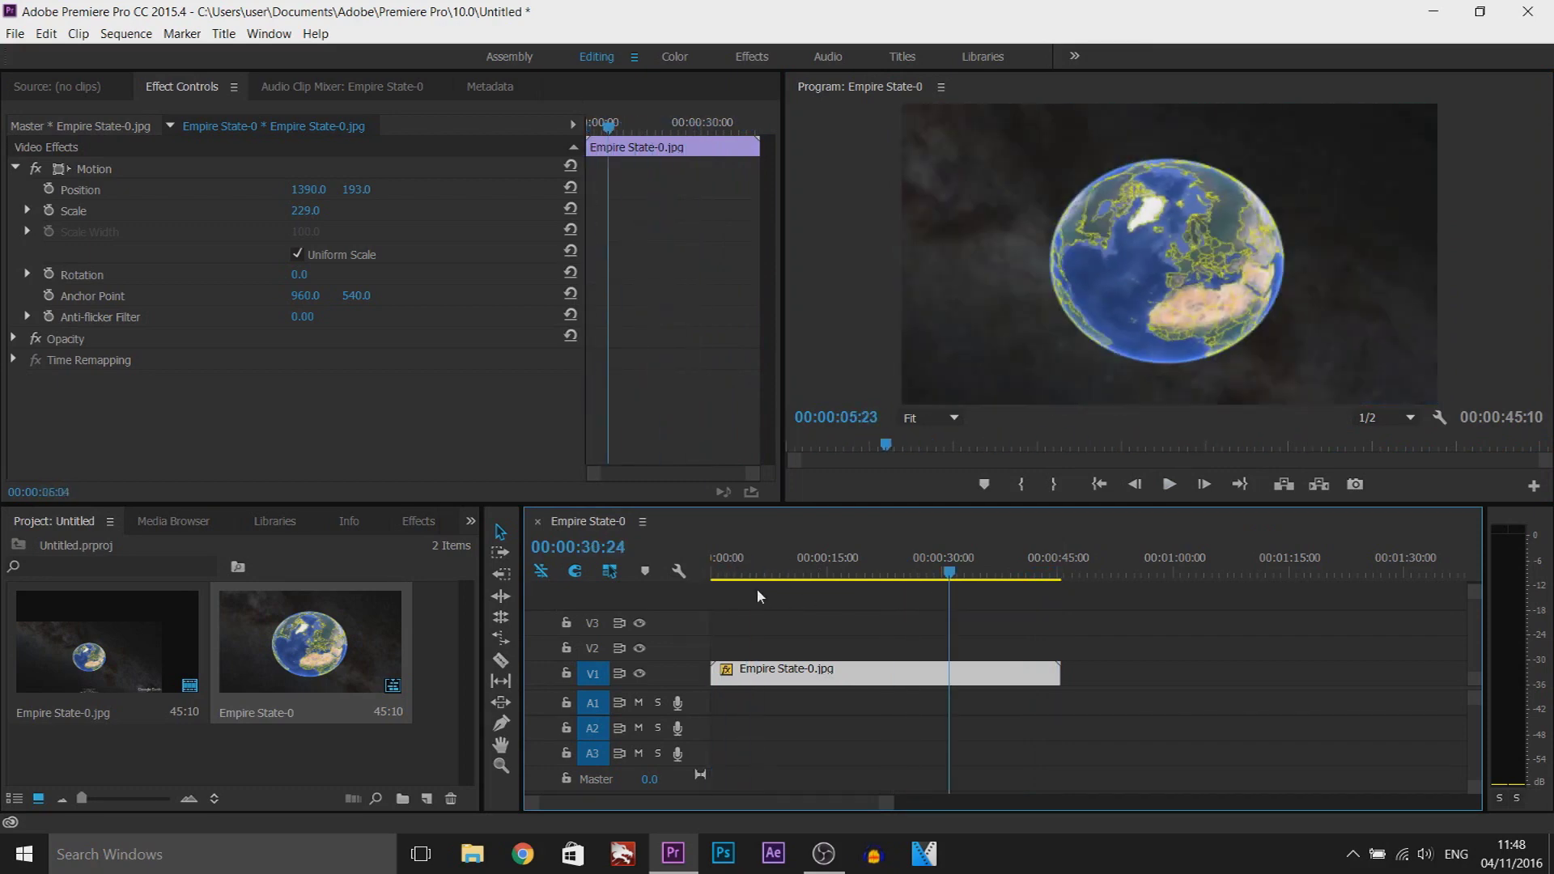
{"action": "left_click_drag", "start_coordinate": [758, 594], "coordinate": [1032, 576]}
{"action": "left_click_drag", "start_coordinate": [841, 573], "coordinate": [710, 574]}
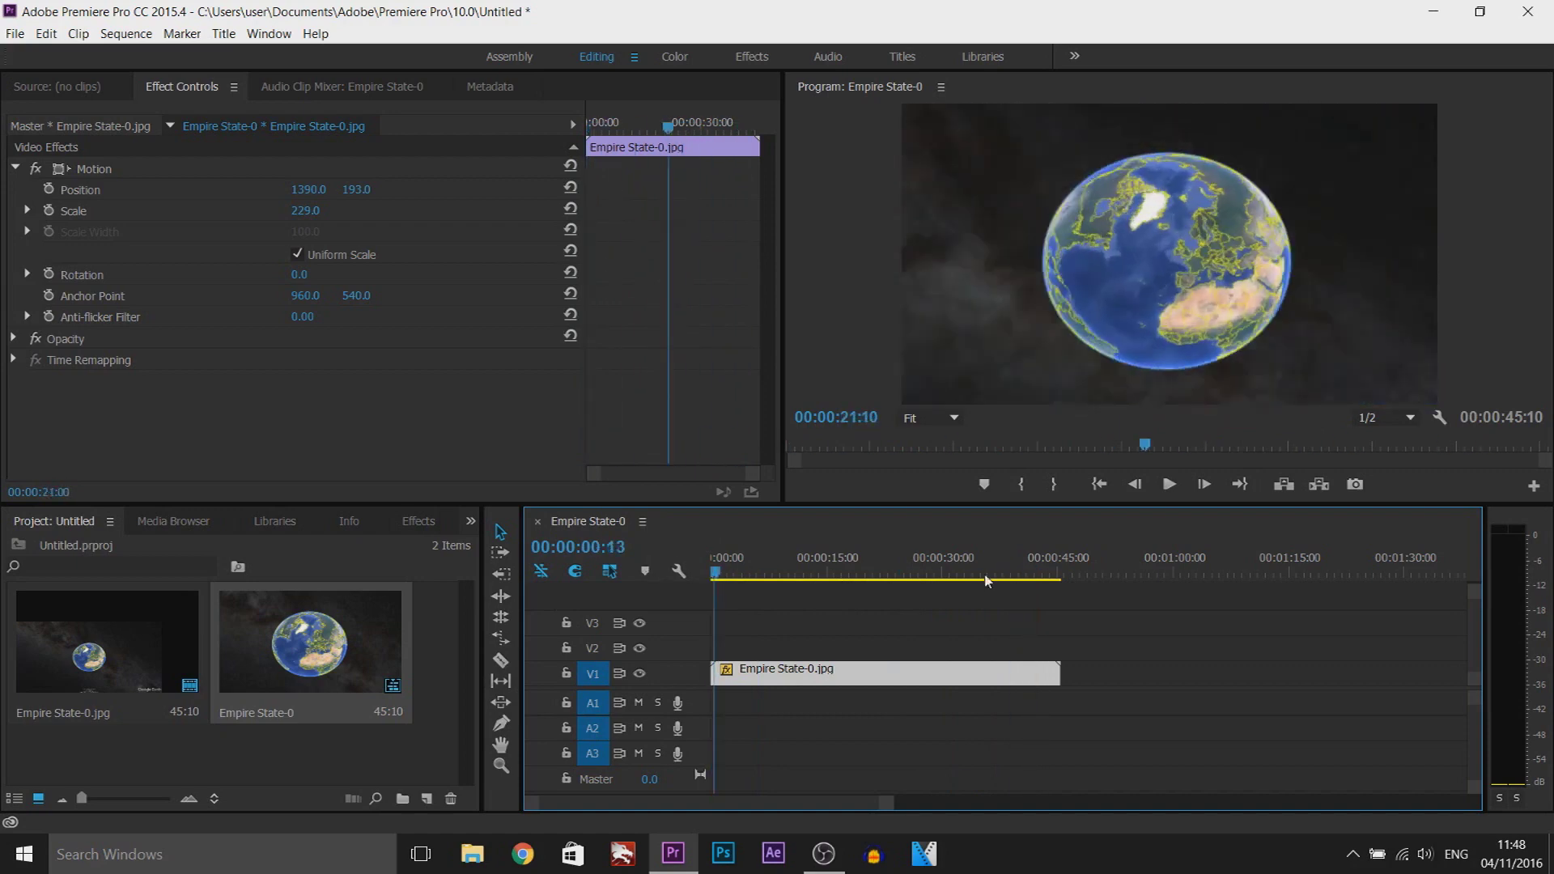